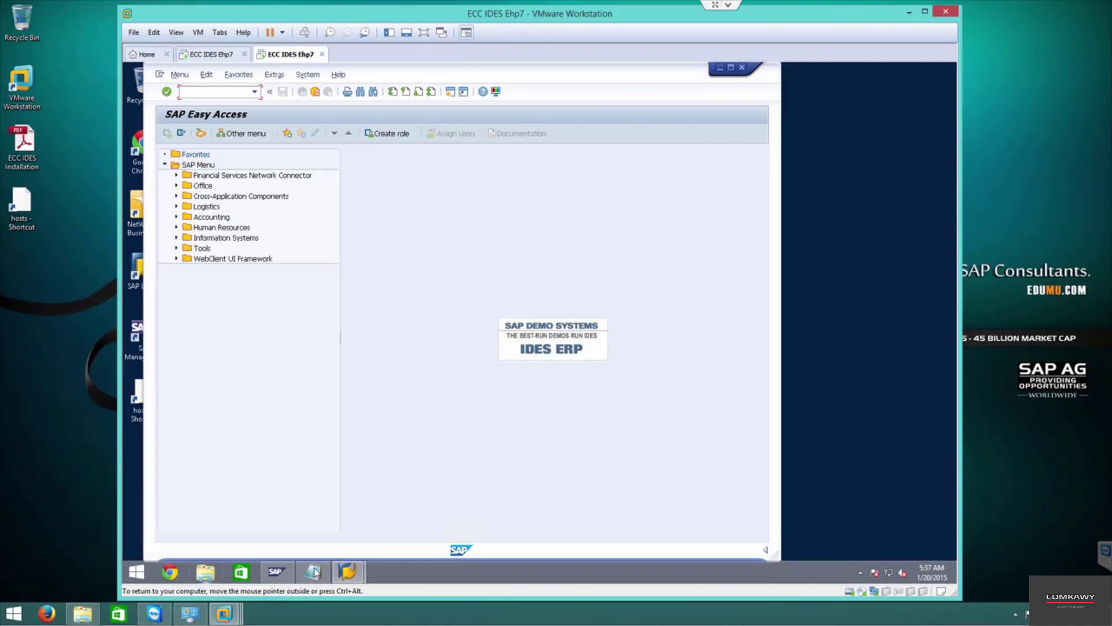
- Open a File Explorer window at This PC with Win+E, over SAP Easy Access
key(super+e)
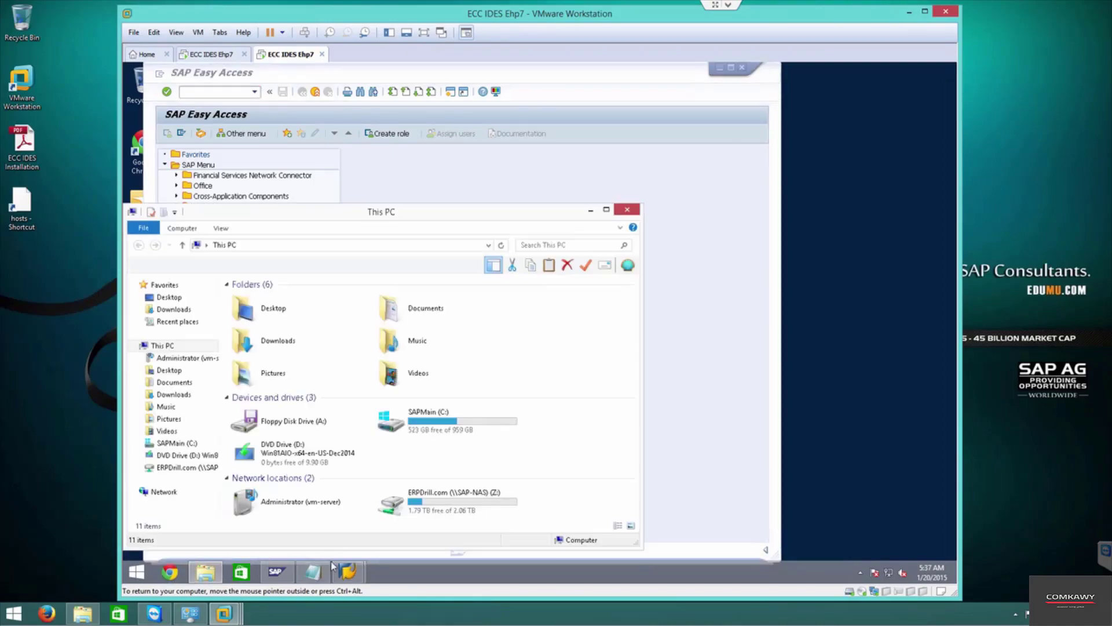
- Browse SAPMain (C:) down to Media\NW-7.4-SR2\51048525_10\DATA_UNITS
click(176, 443)
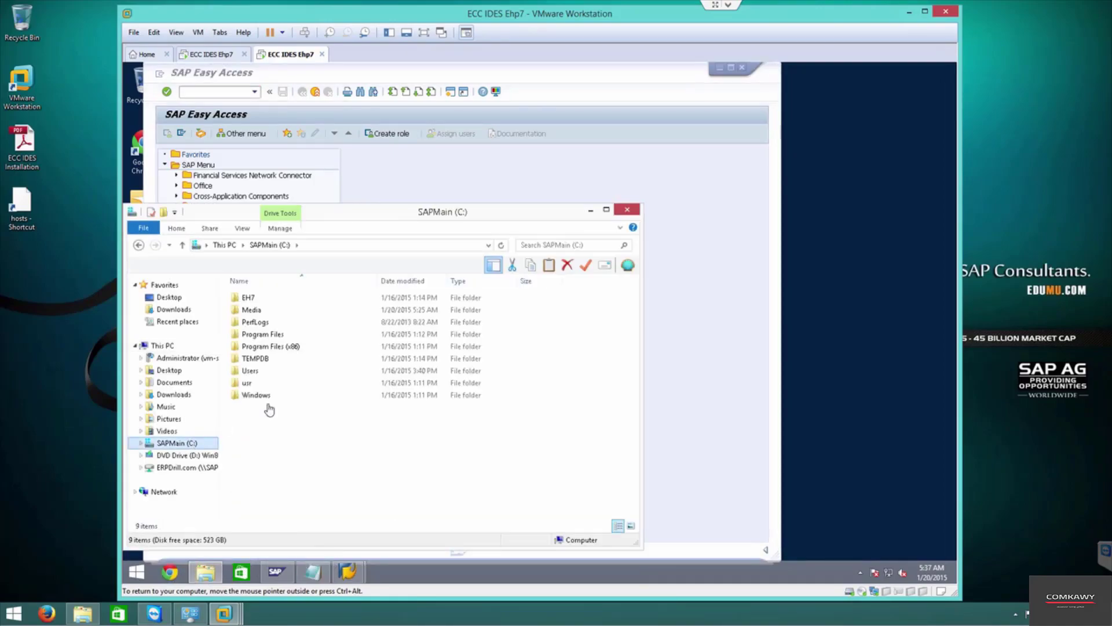
double_click(261, 310)
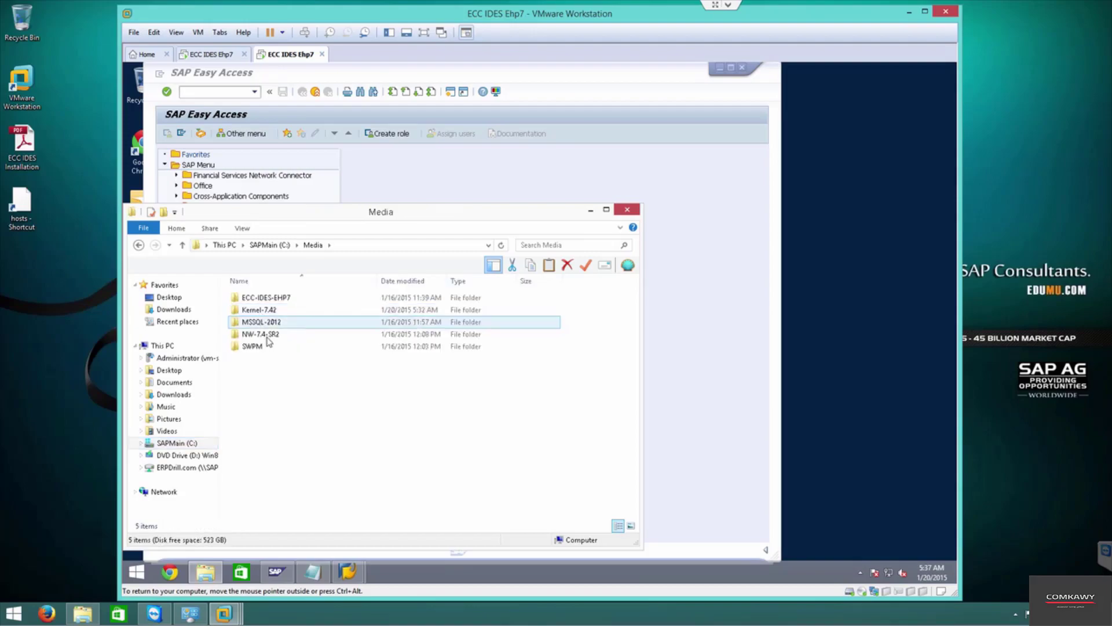
double_click(266, 336)
double_click(267, 323)
double_click(270, 298)
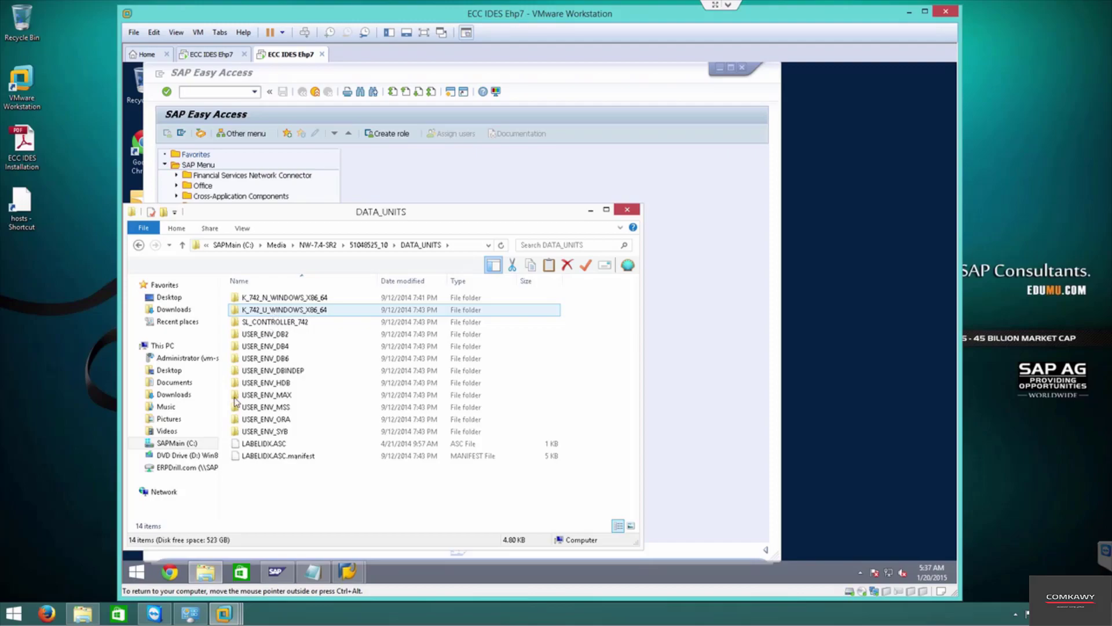
- Return Explorer to the SAPMain (C:) drive, move it aside and bring SAP forward
click(184, 444)
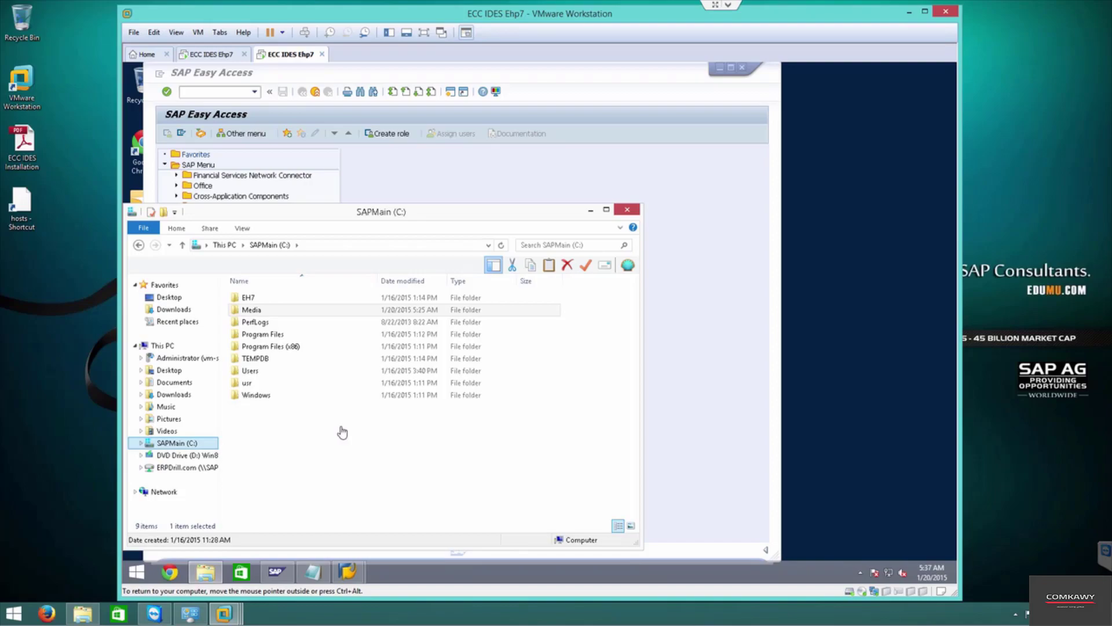
drag(381, 218, 556, 249)
click(467, 194)
- Check System > Status kernel information shows release 742, support package 28, then close both dialogs
click(313, 75)
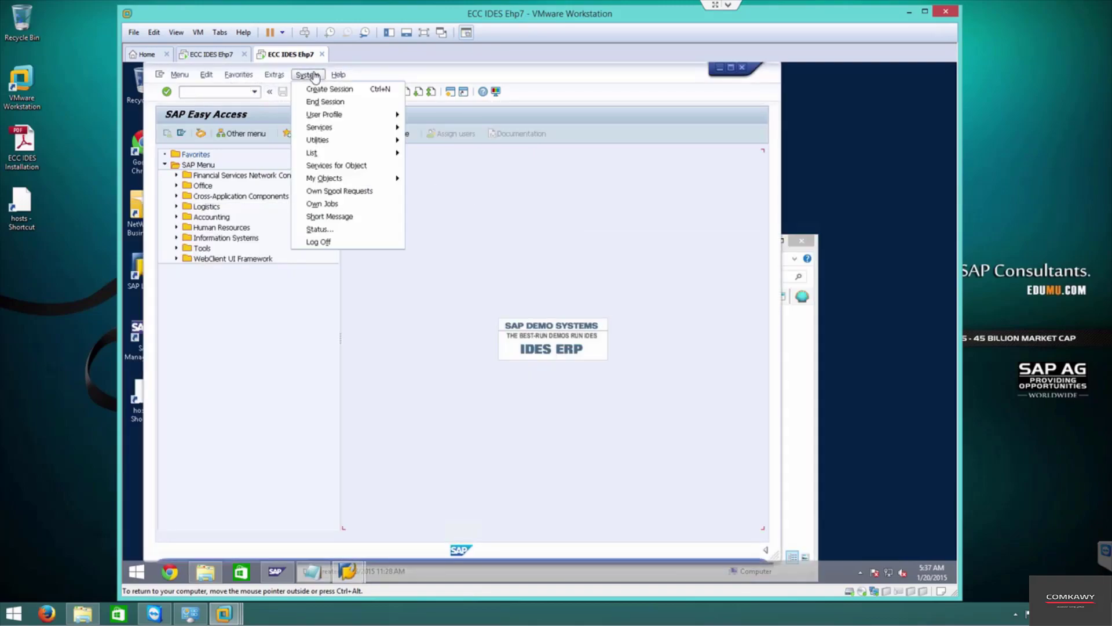
click(318, 230)
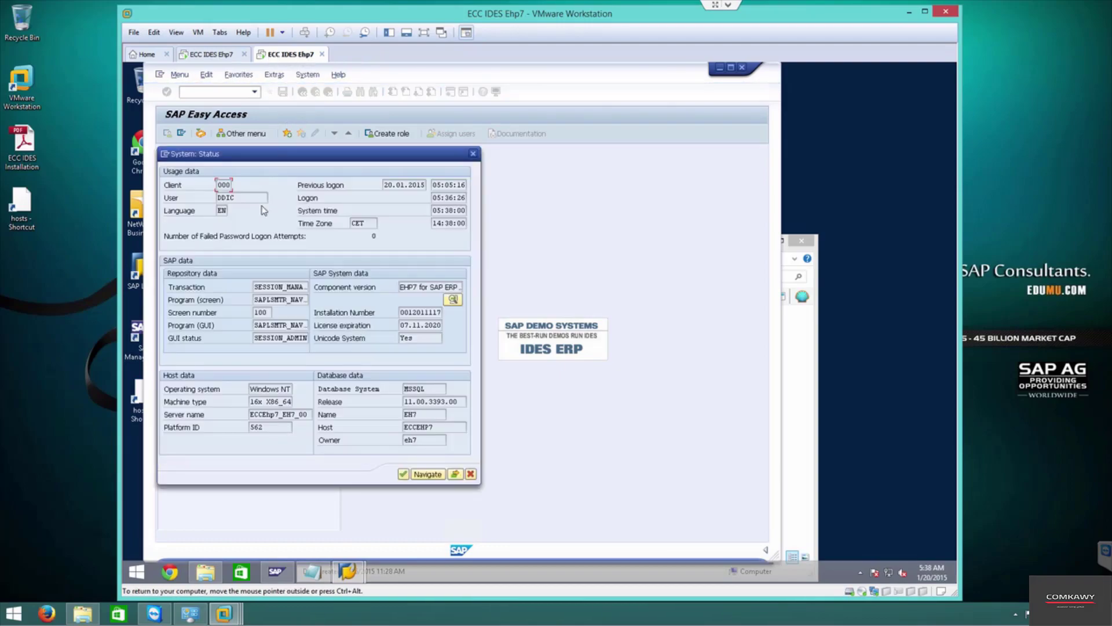
click(455, 474)
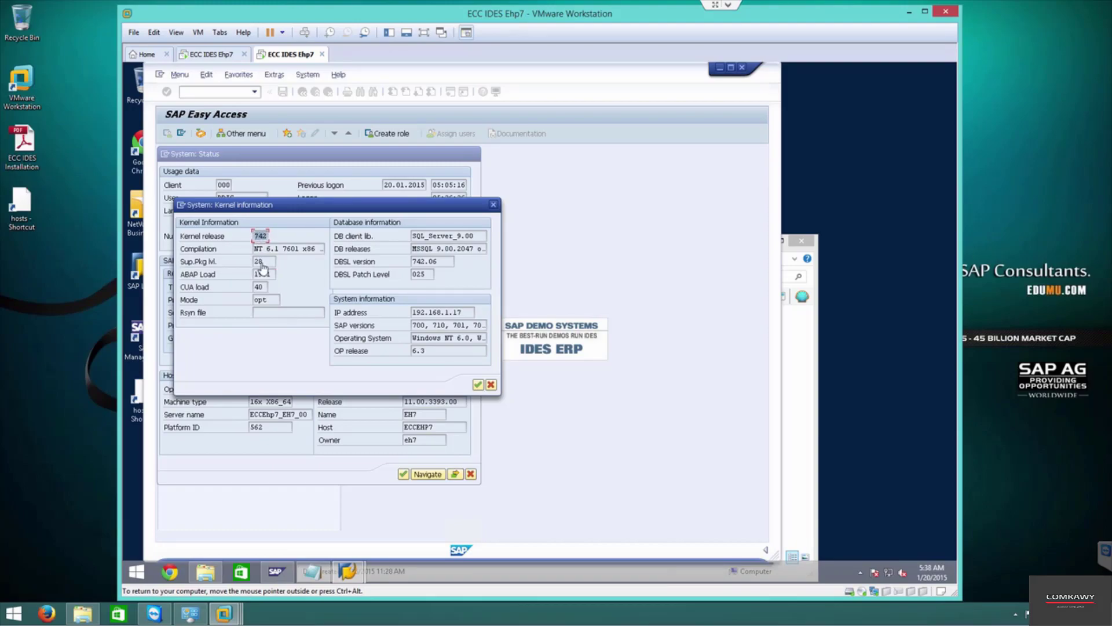
click(491, 385)
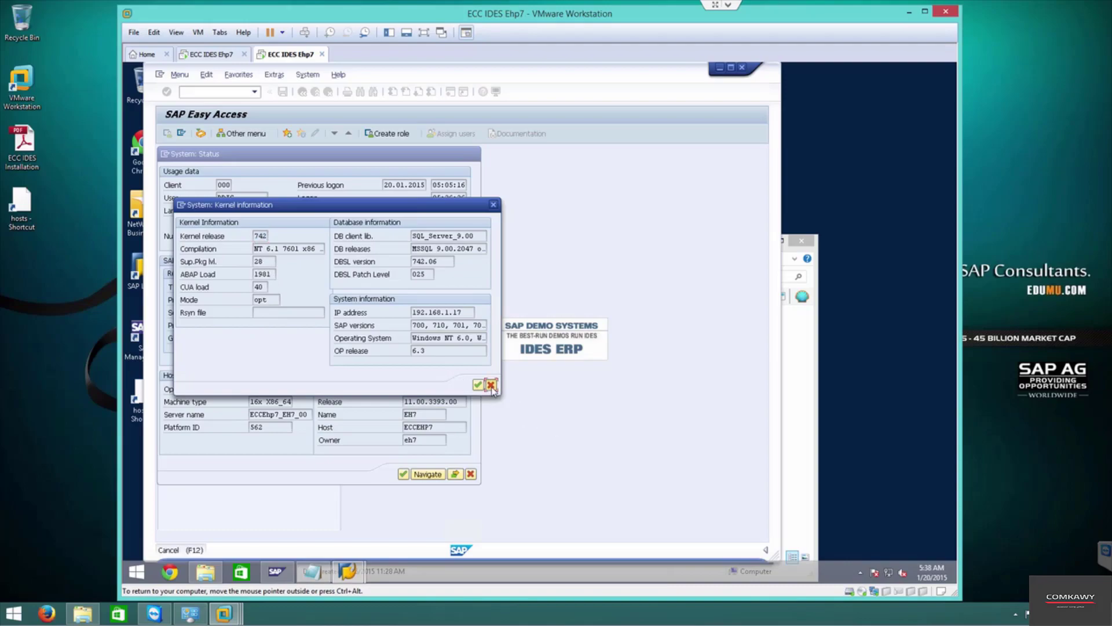
click(471, 474)
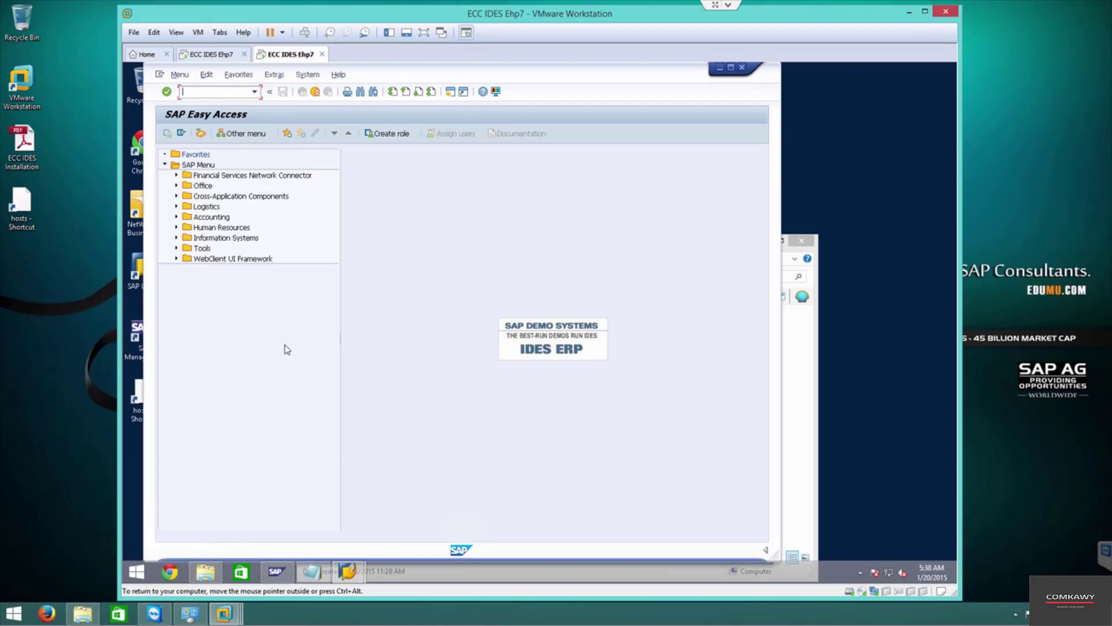
- Inspect the SAPEXE_28 and SAPEXEDB_28 SAR archives in Media\Kernel-7.42, then return to Media's search box
click(205, 572)
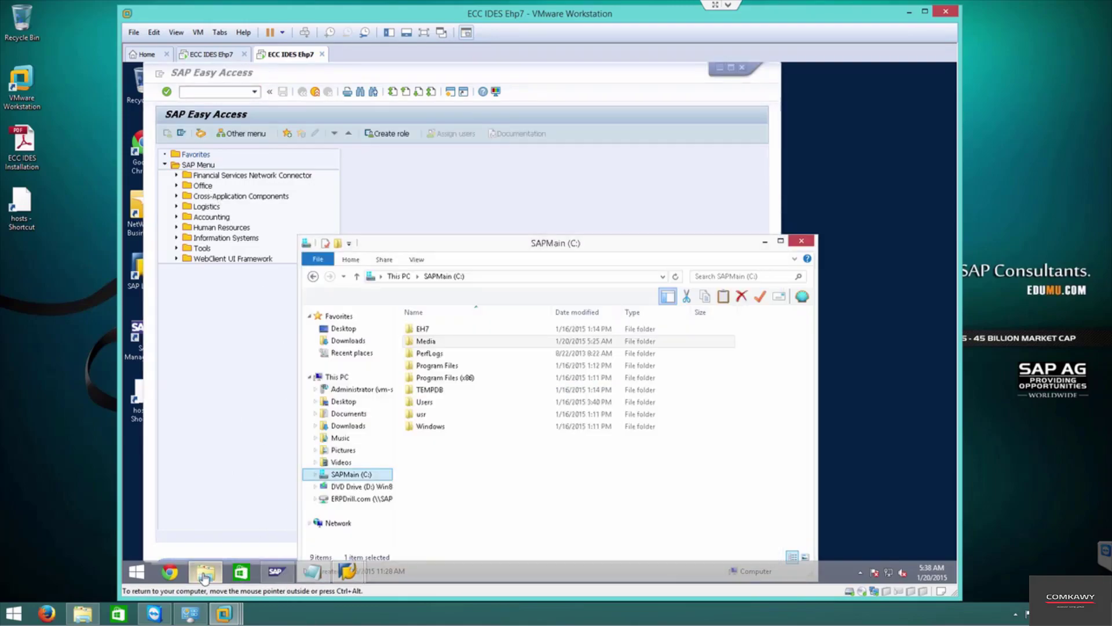
double_click(427, 343)
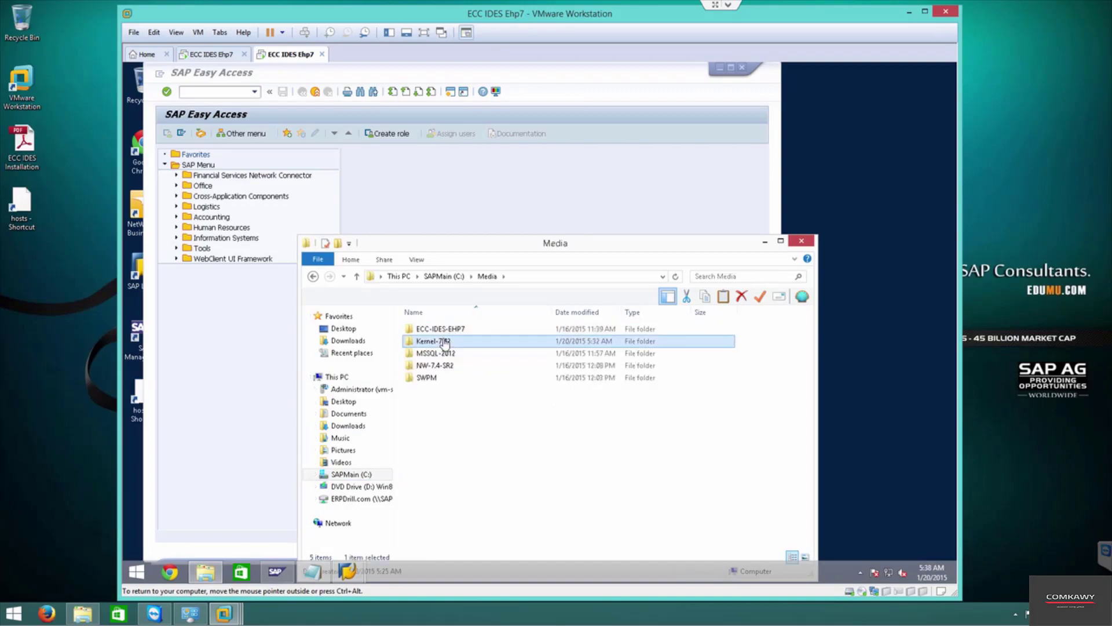
double_click(454, 341)
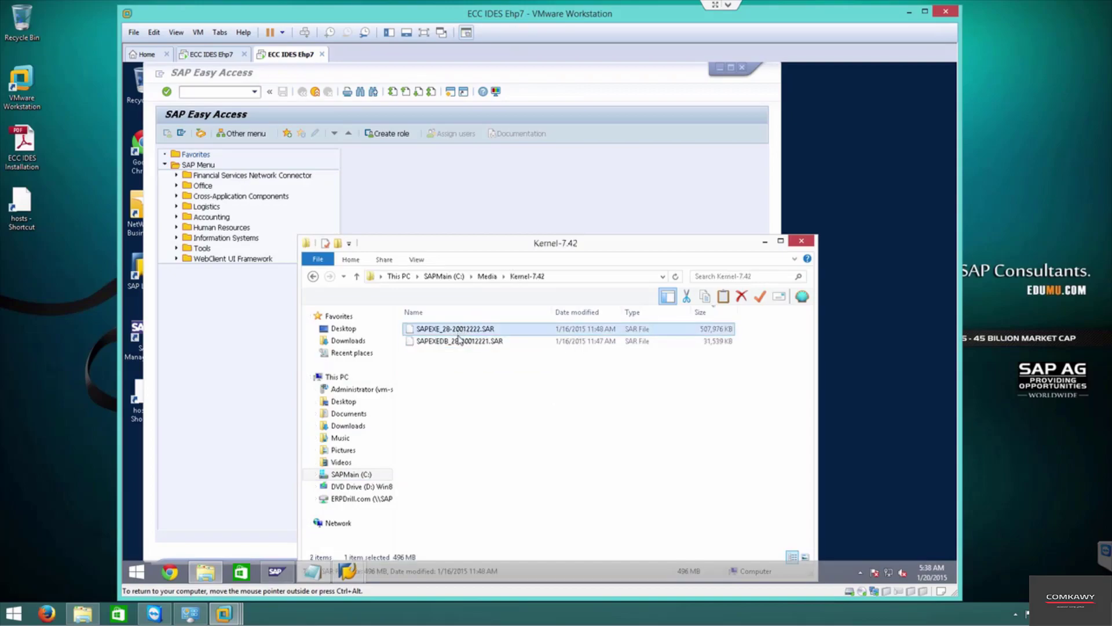
click(453, 332)
click(461, 340)
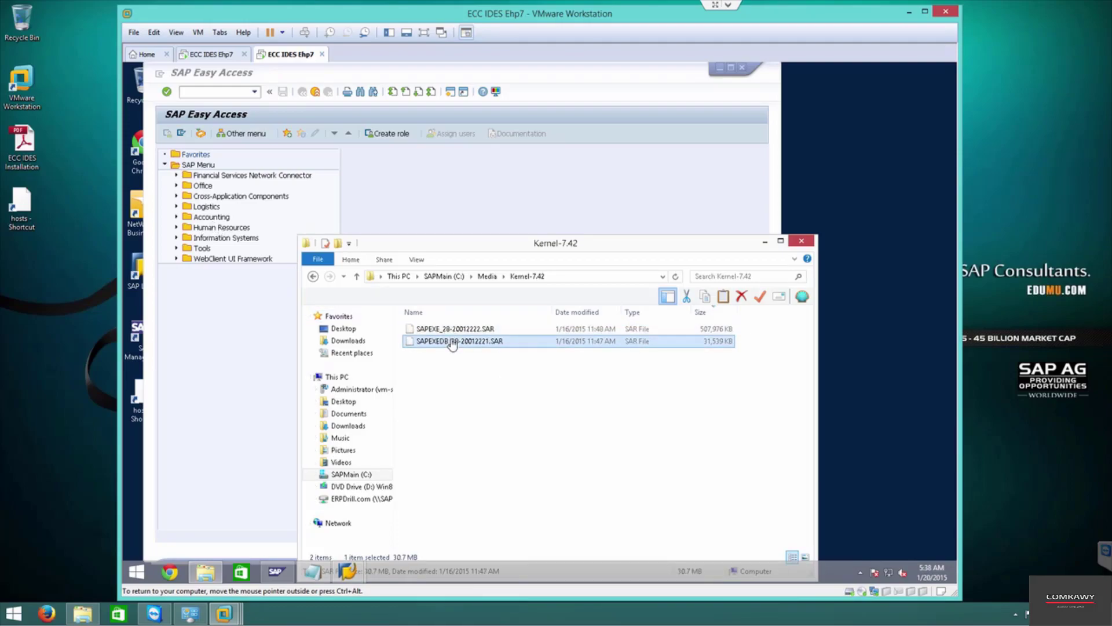
click(467, 332)
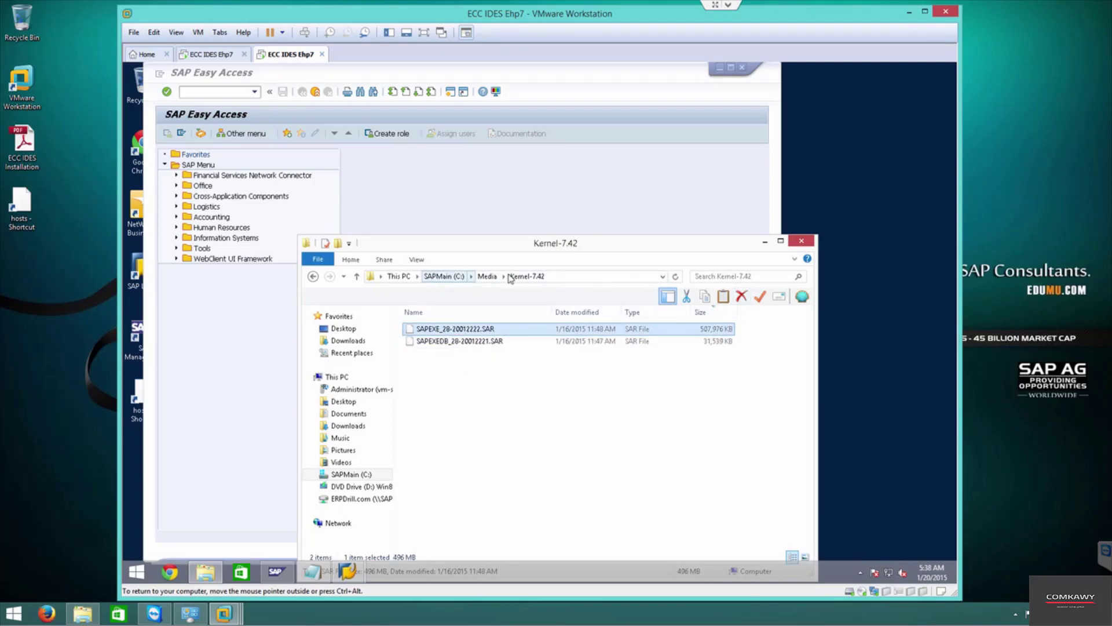
click(487, 276)
click(723, 276)
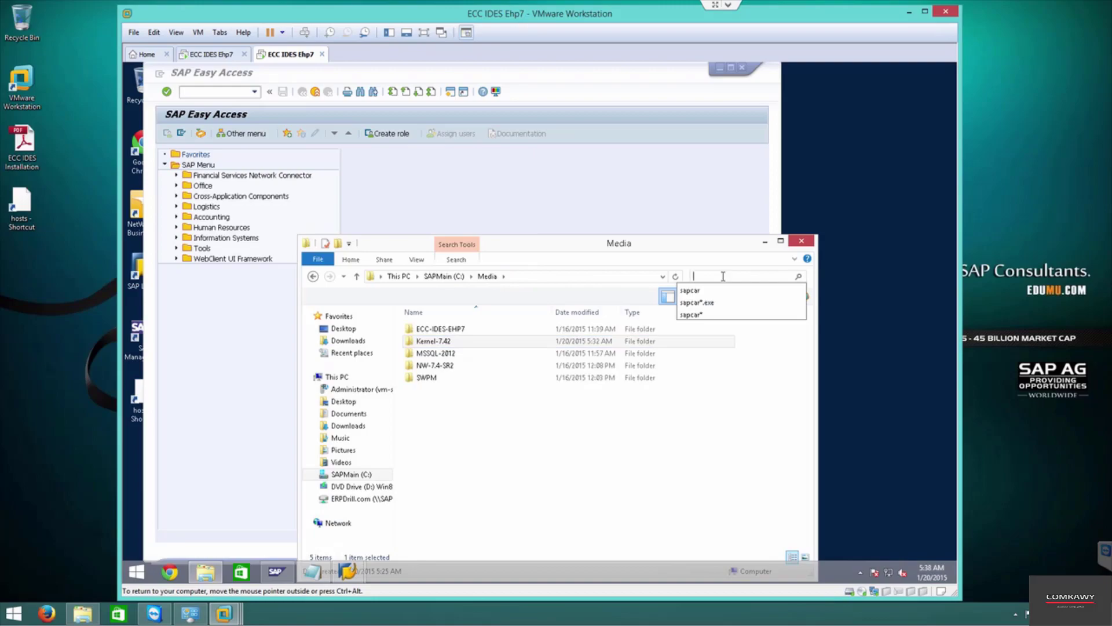
- Find sapcar*.exe under Media, copy the SAPCAR result and open C:\Windows\System32
click(700, 302)
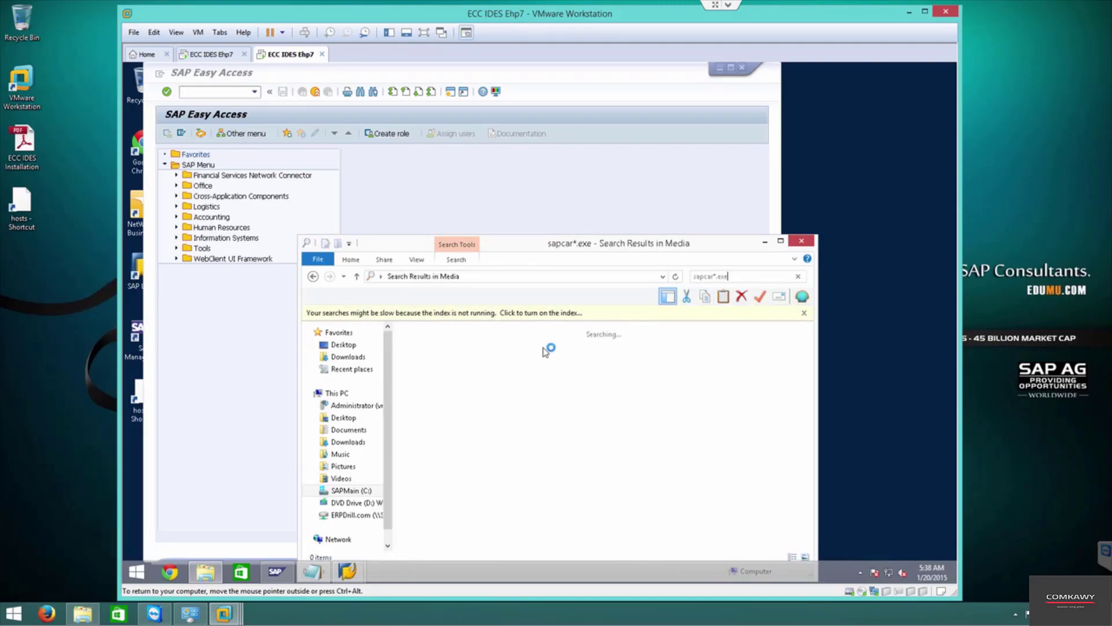
click(455, 340)
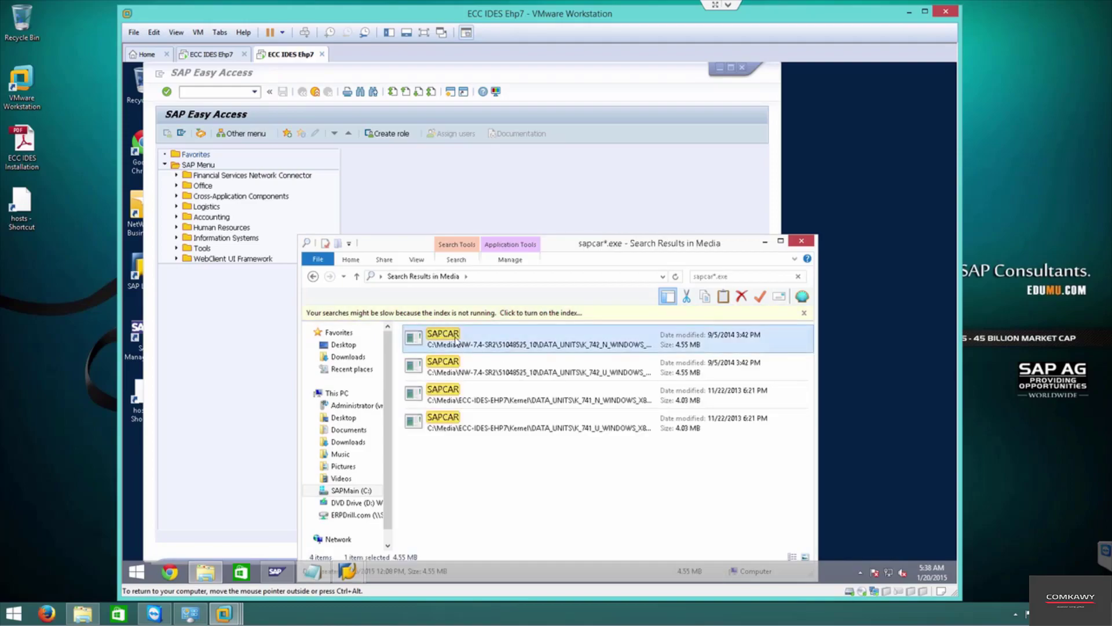
click(351, 490)
double_click(441, 427)
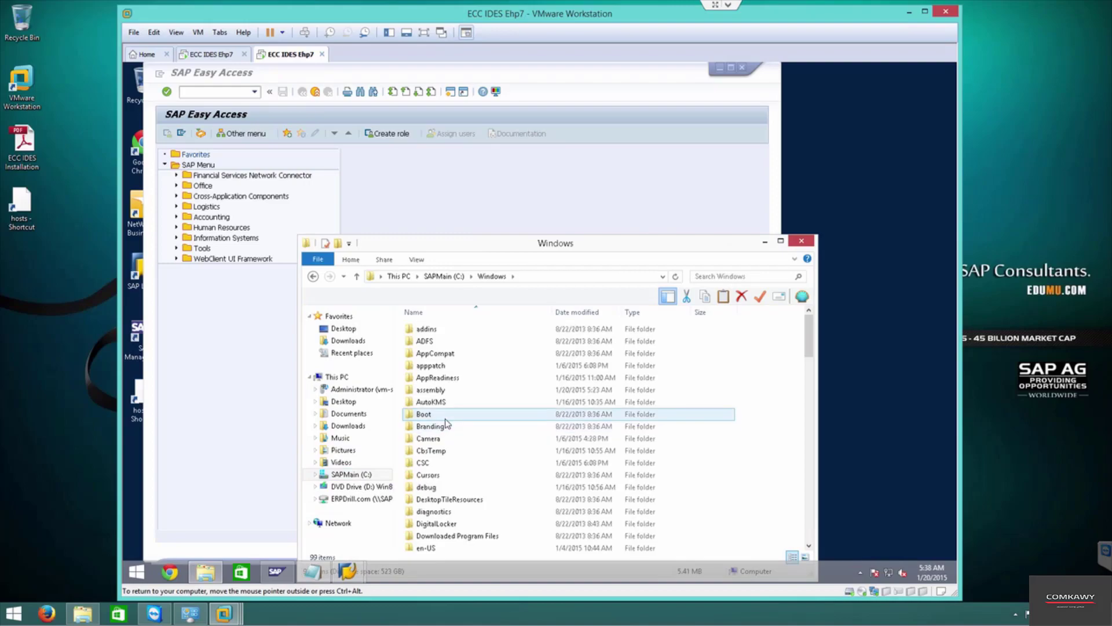
scroll(446, 425, down, 6)
scroll(446, 424, down, 12)
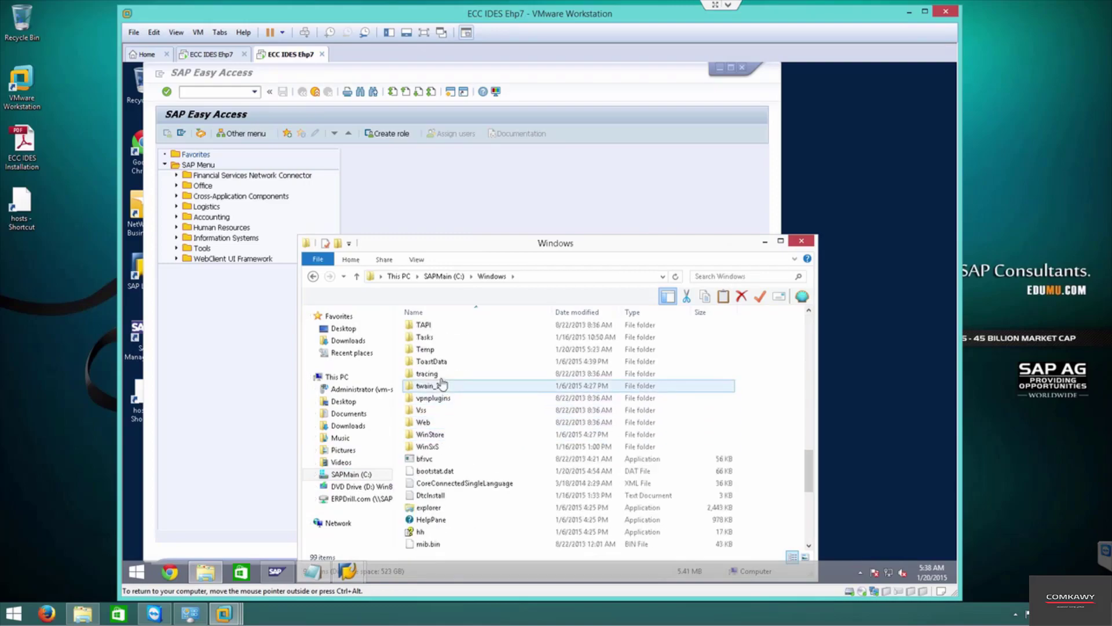
scroll(443, 385, up, 2)
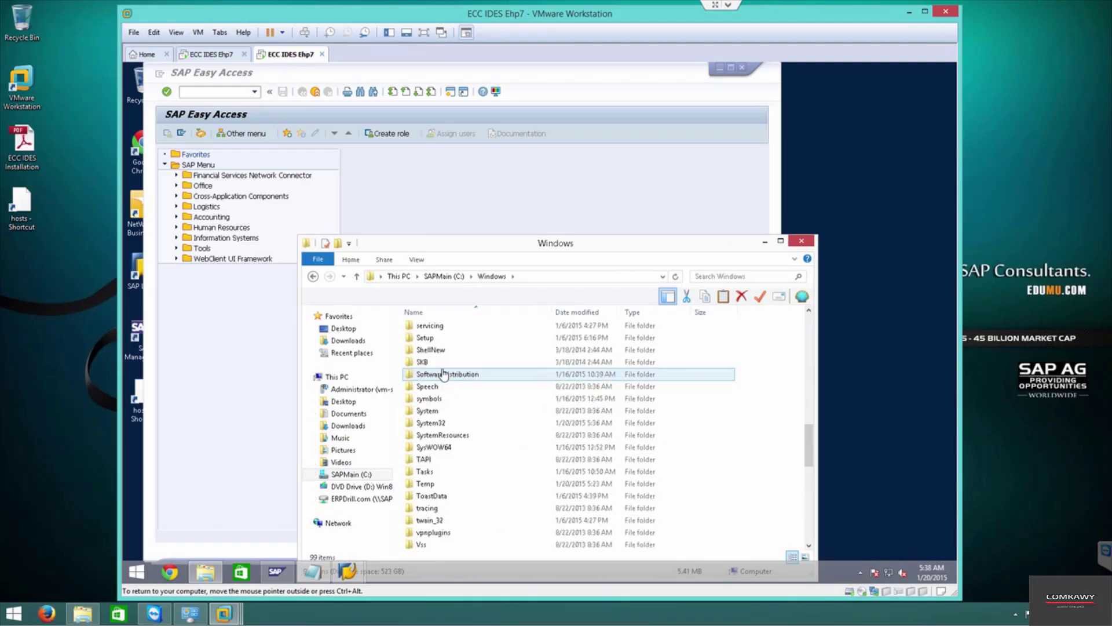
scroll(454, 397, down, 2)
scroll(456, 399, up, 6)
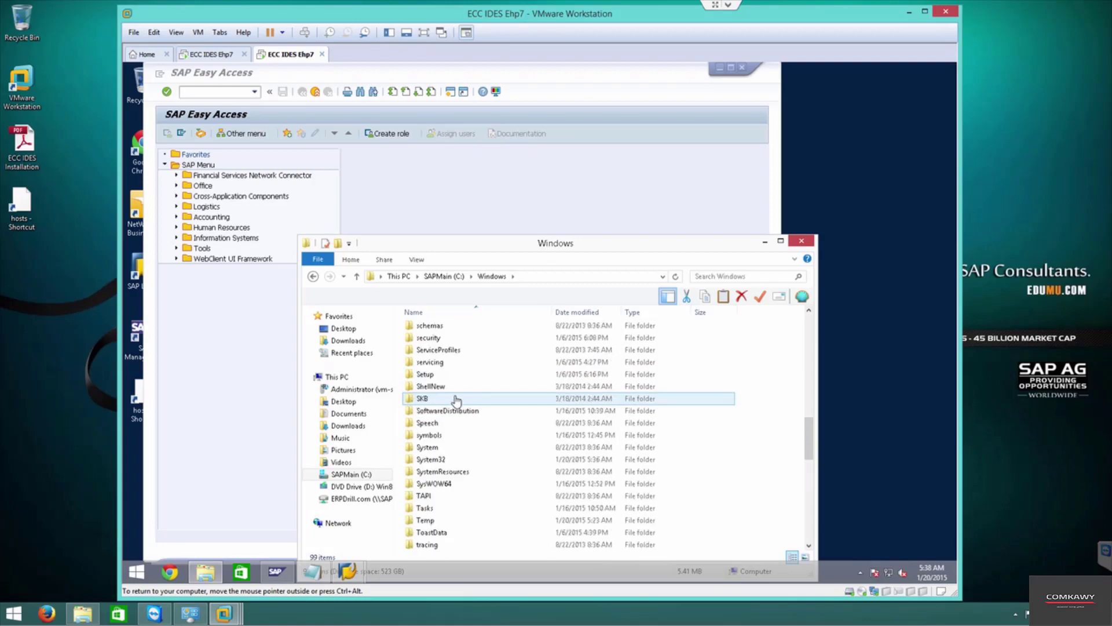
scroll(456, 399, down, 3)
double_click(435, 470)
- Paste SAPCAR into C:\Windows\System32
right_click(745, 404)
click(703, 380)
right_click(703, 377)
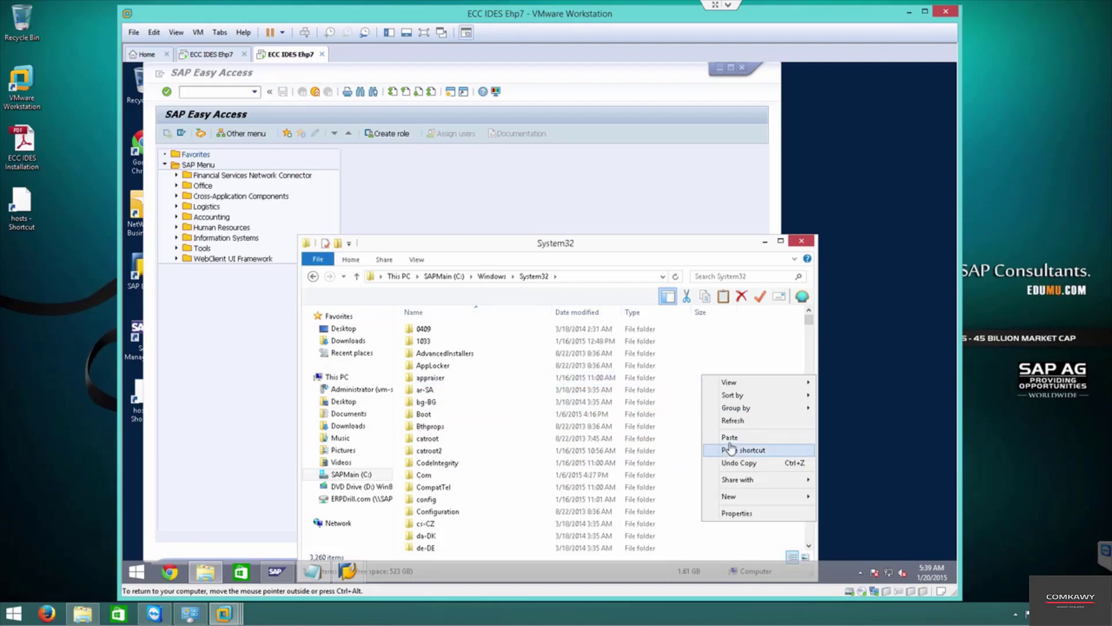
click(731, 440)
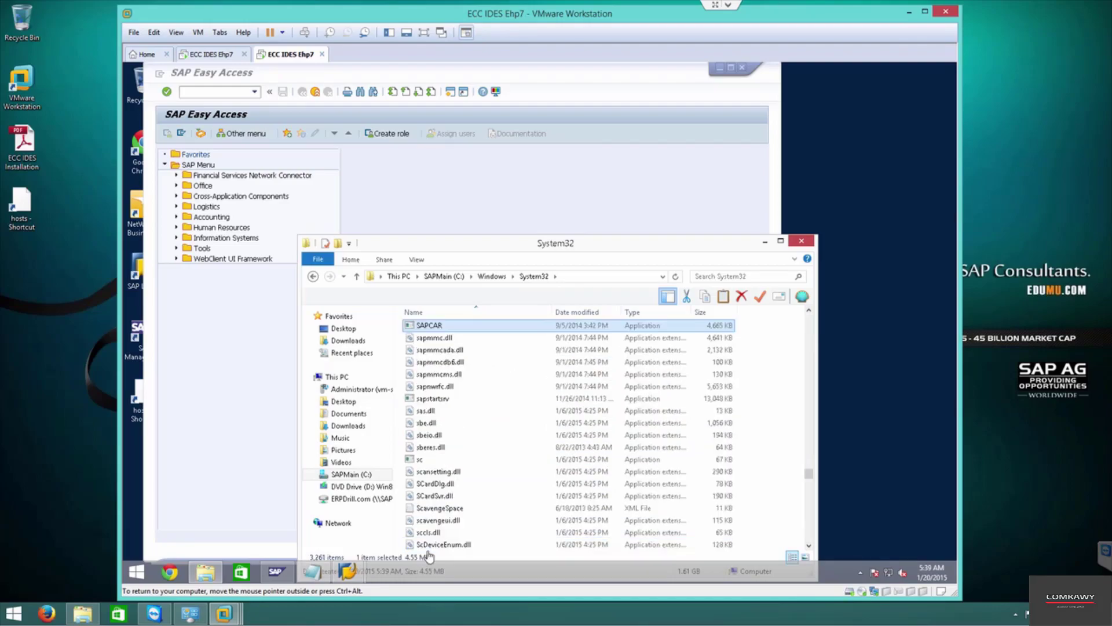
click(351, 473)
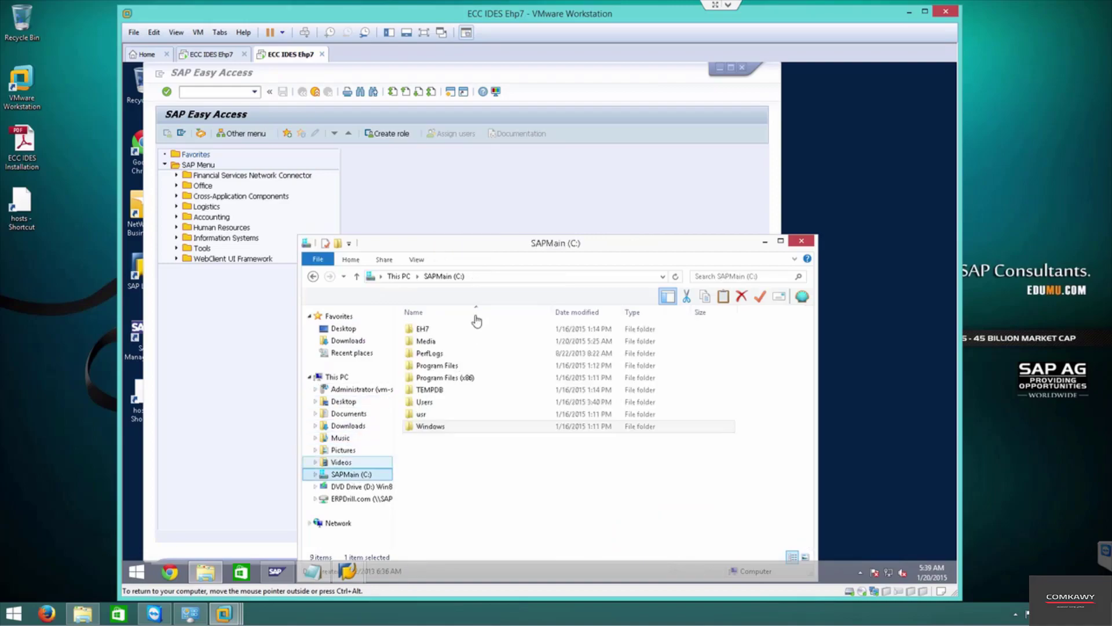
- Run sapcar from a command prompt at C:\ to confirm it works, then open C:\Media
click(485, 281)
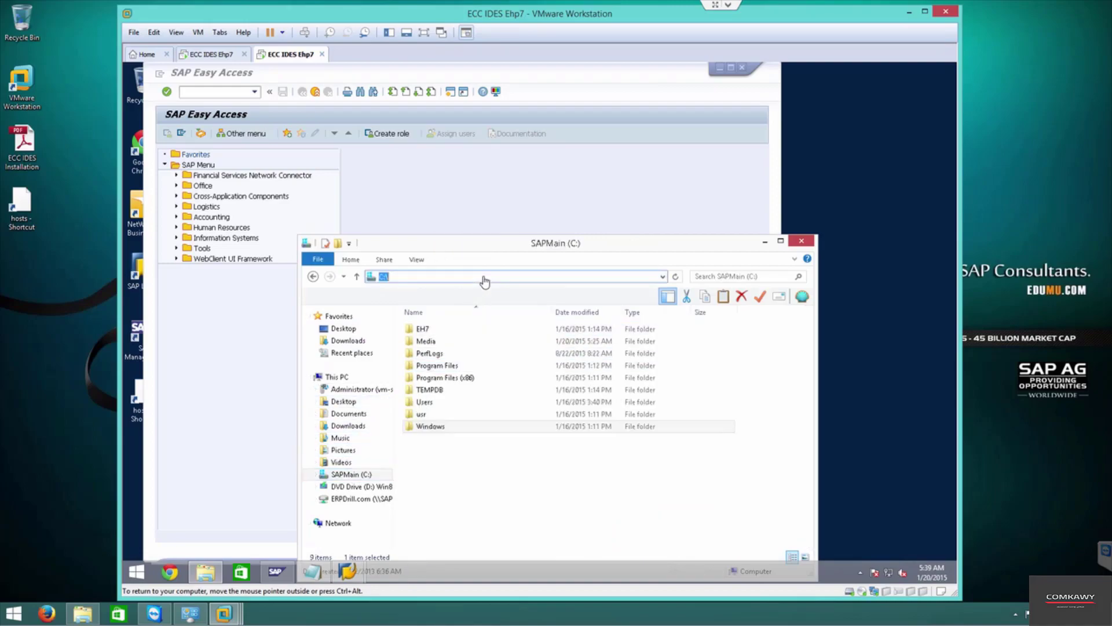
text(cmd)
key(Return)
text(sapcar)
key(Return)
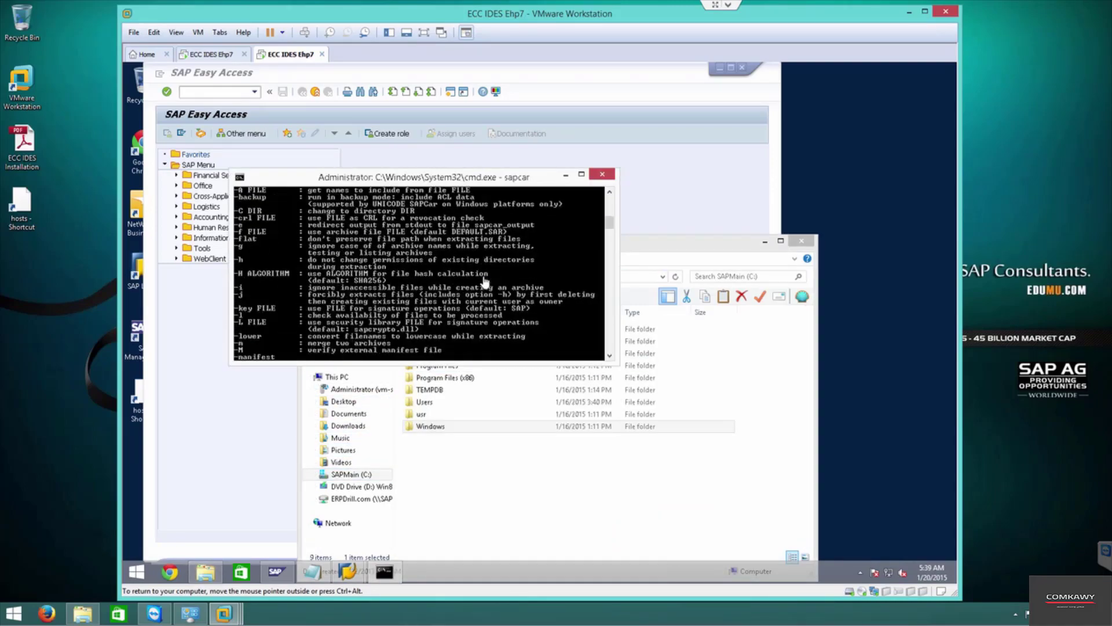
click(601, 173)
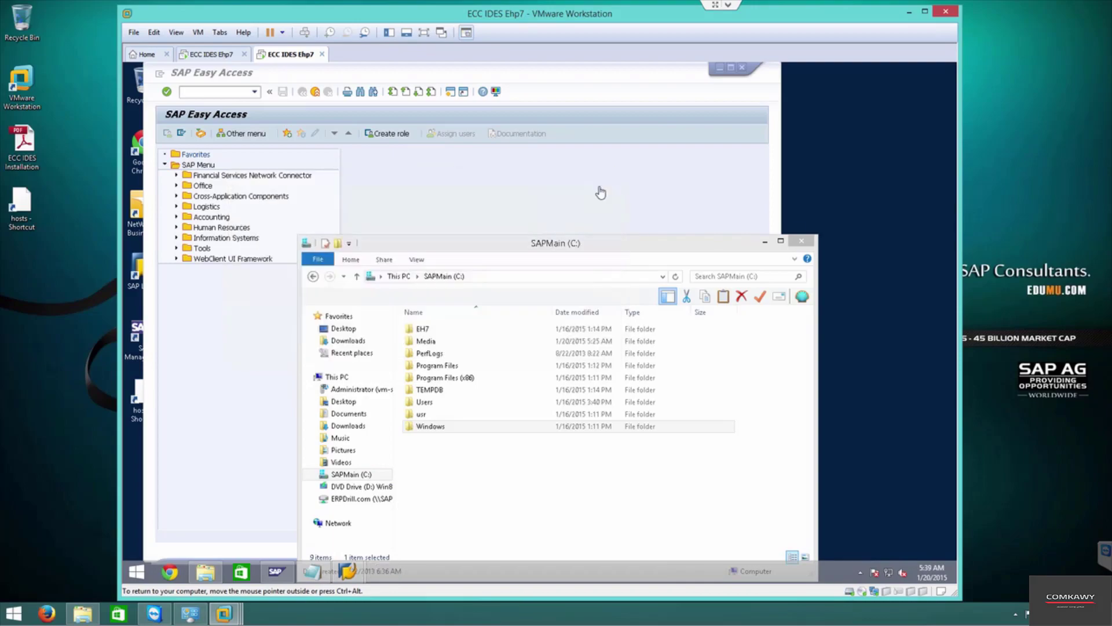
double_click(429, 341)
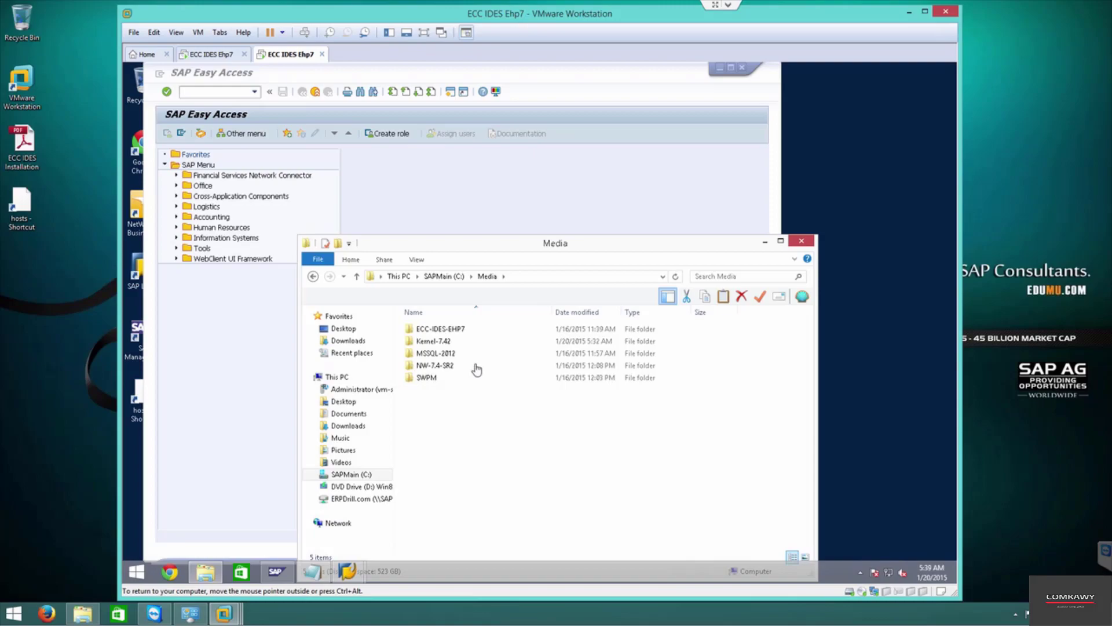
- Open the Kernel-7.42 folder, paste SAPCAR into it, then delete that copy again
click(418, 343)
double_click(419, 342)
right_click(492, 419)
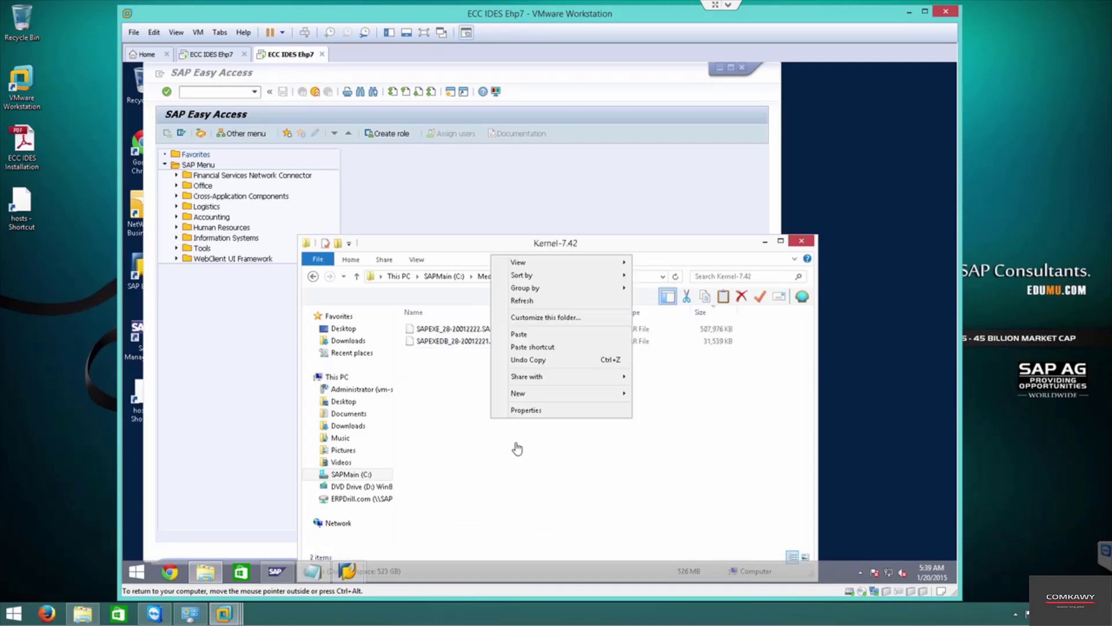
click(518, 334)
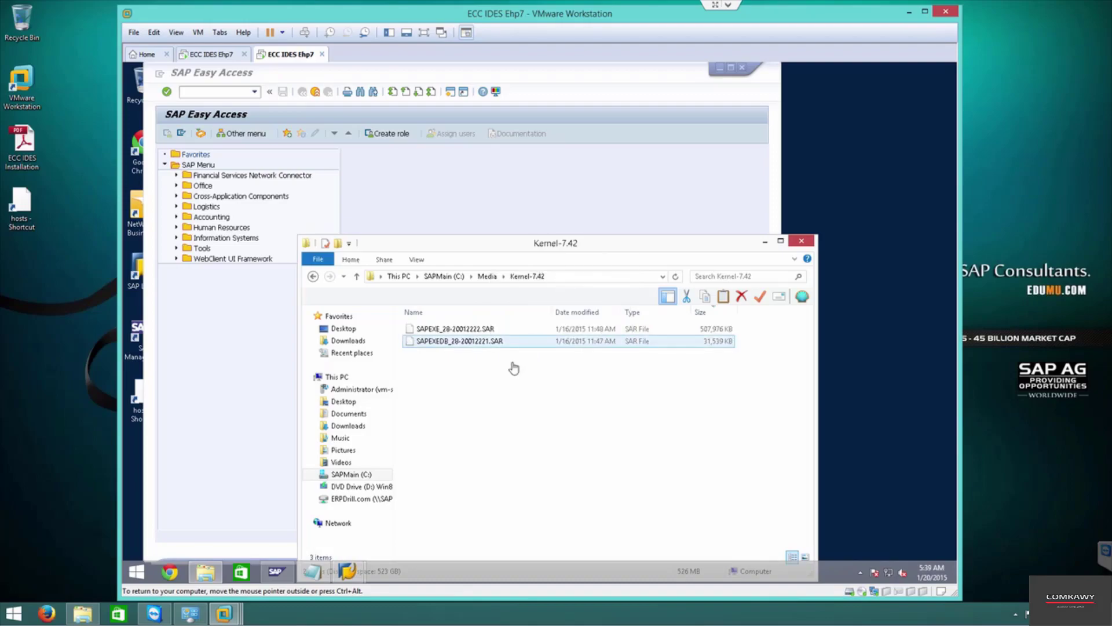
click(448, 357)
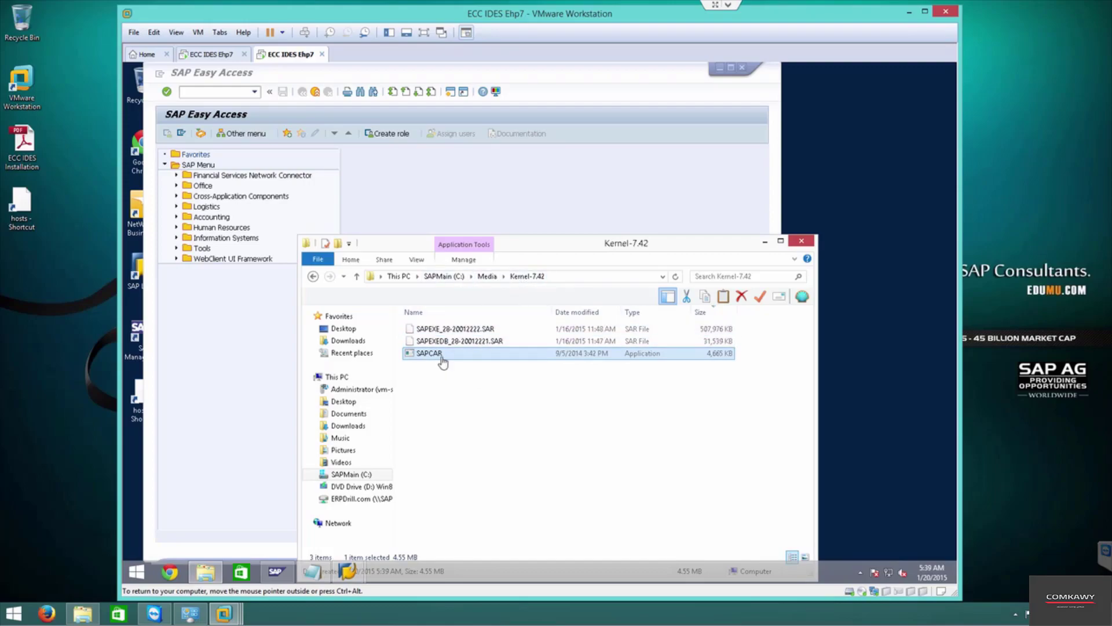
key(Delete)
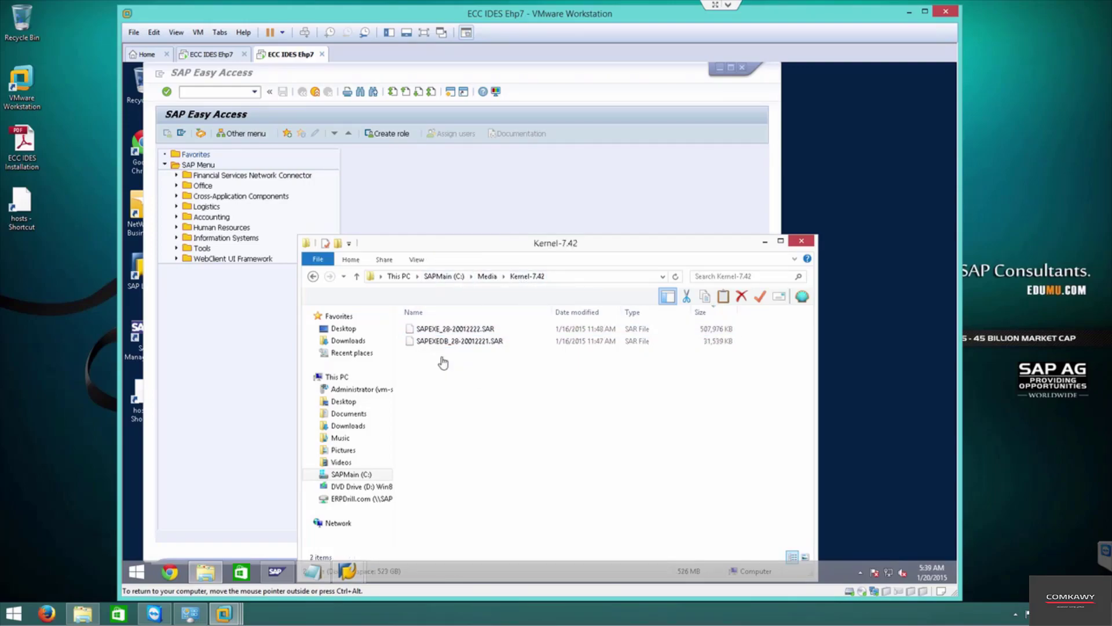
- Launch a command prompt in Kernel-7.42 by typing cmd in the address bar
click(557, 276)
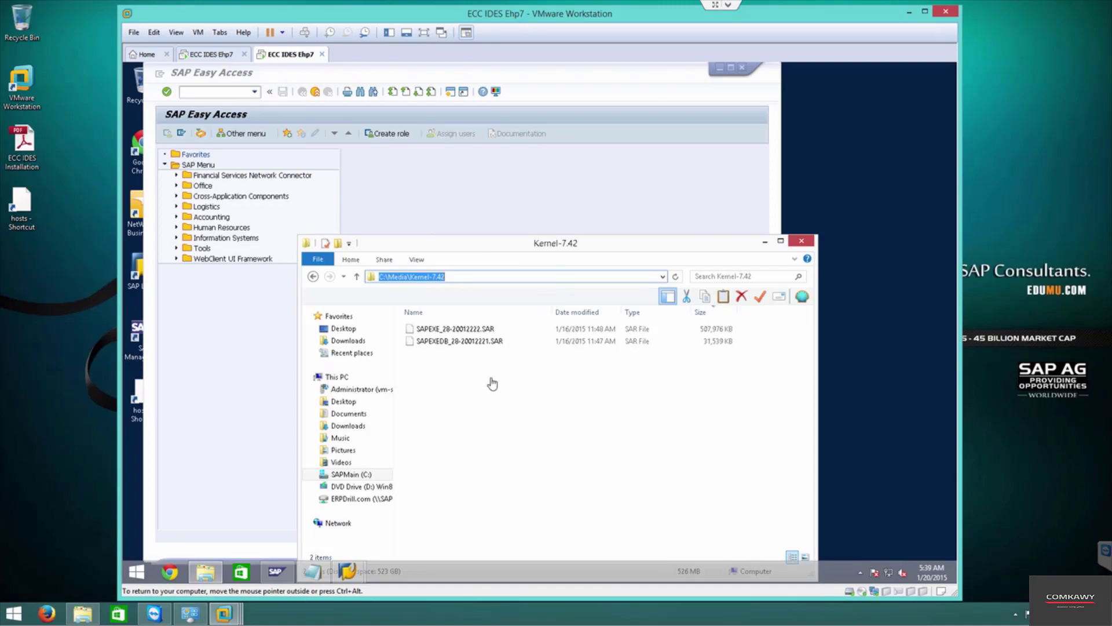
text(cmd)
key(Return)
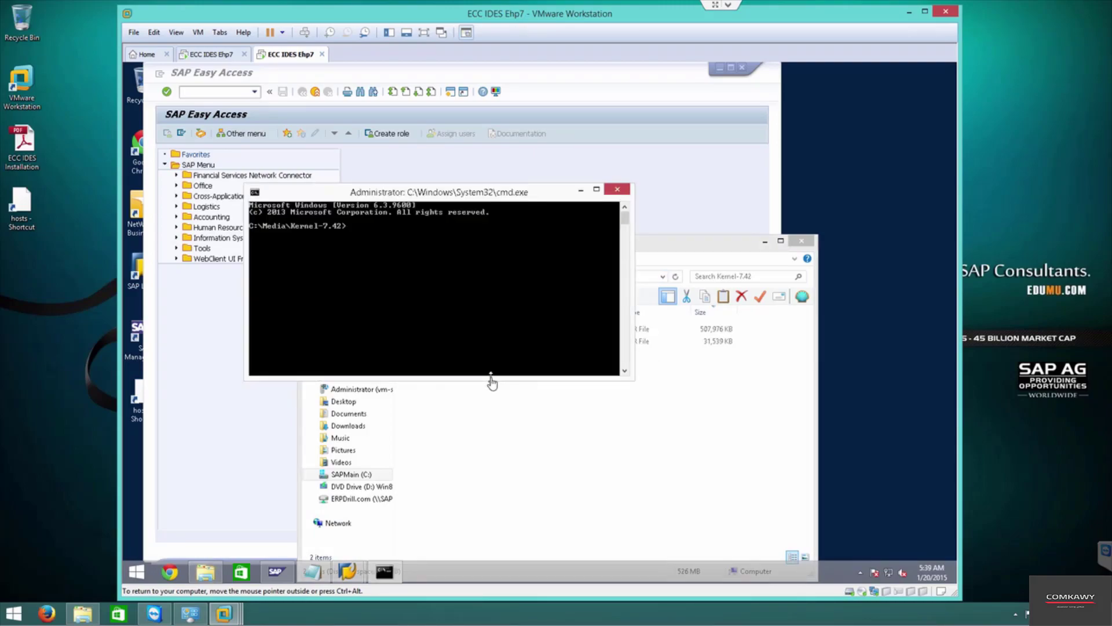
- Log off the SAP GUI session with /nex
click(206, 455)
click(230, 95)
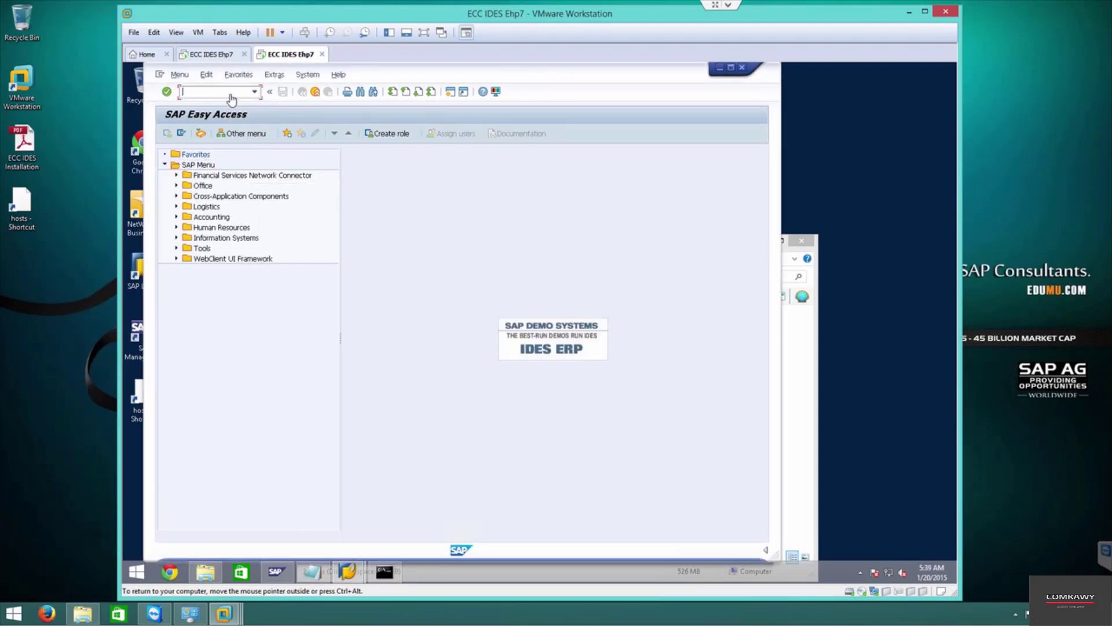
text(/nex)
key(Return)
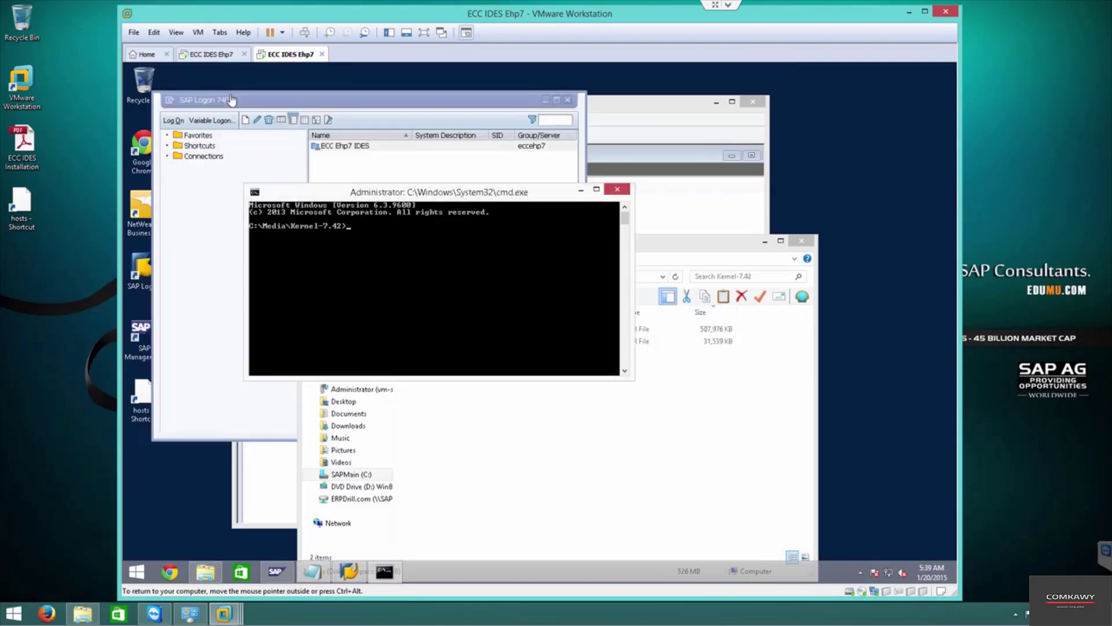
- Stop the EH7 system in SAP Management Console and confirm with OK
click(275, 571)
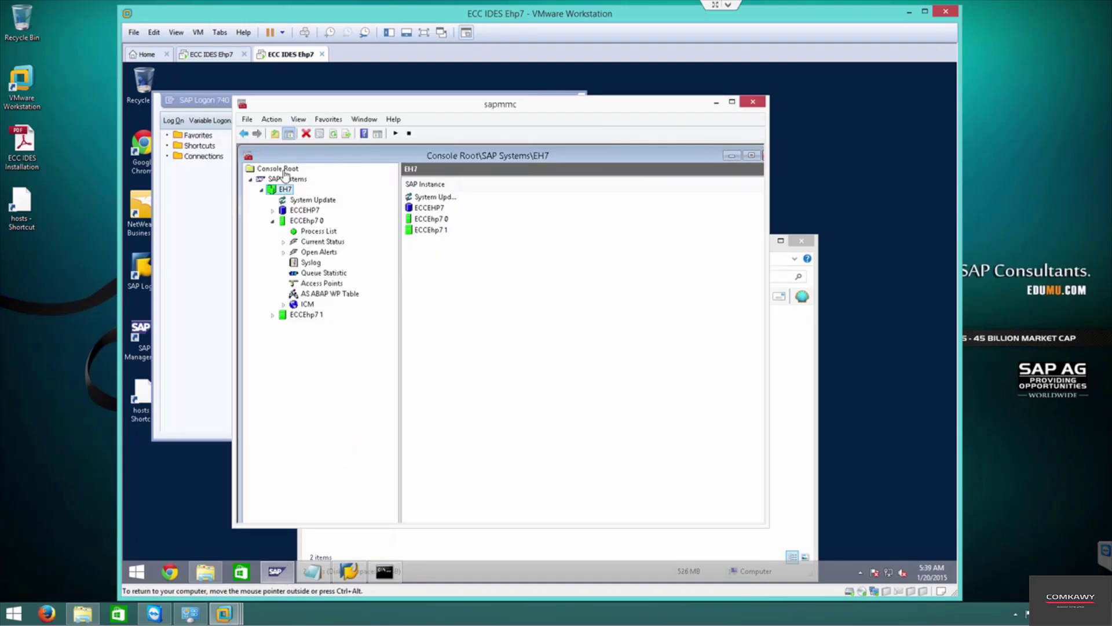
click(288, 199)
click(284, 188)
click(409, 133)
click(451, 443)
- Run sapcar -xvf *.sar in a command prompt at C:\Media\Kernel-7.42
click(795, 397)
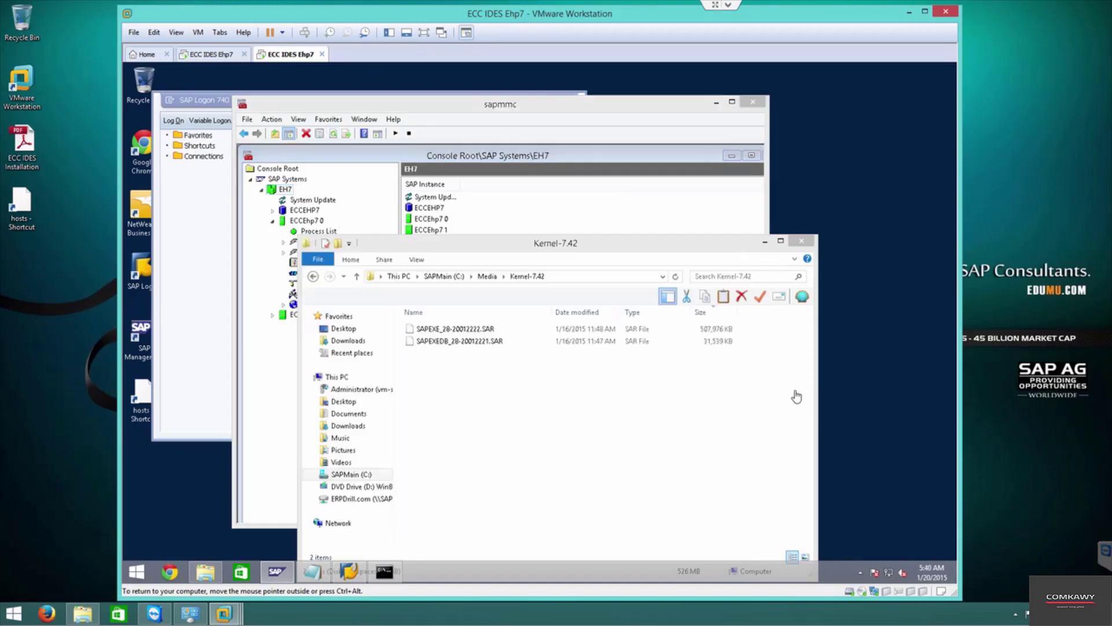
click(562, 282)
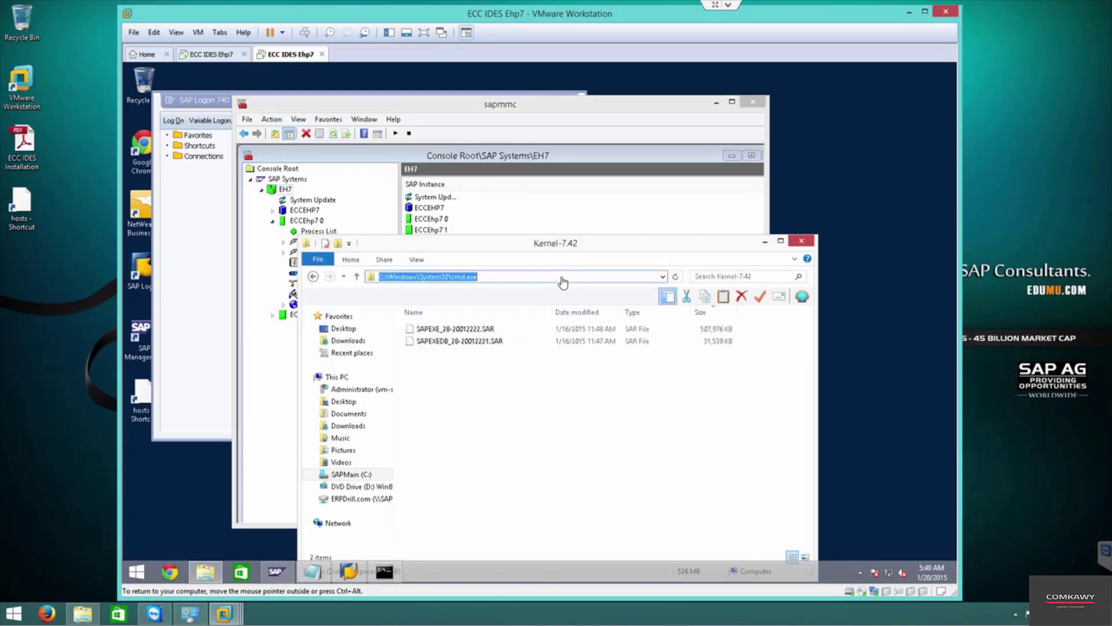
key(Return)
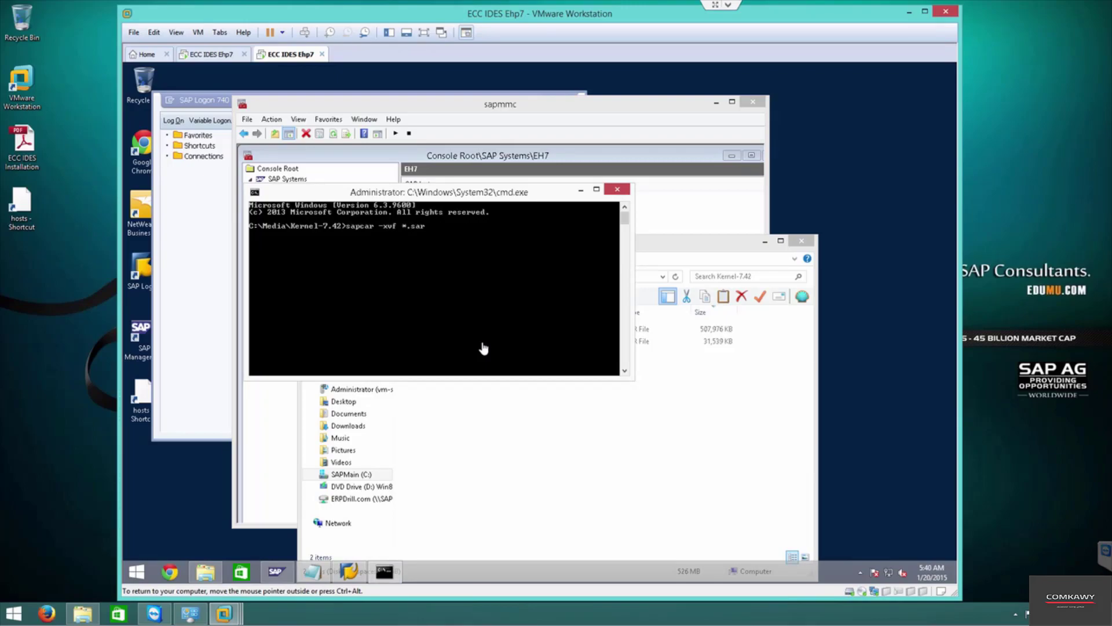
key(Return)
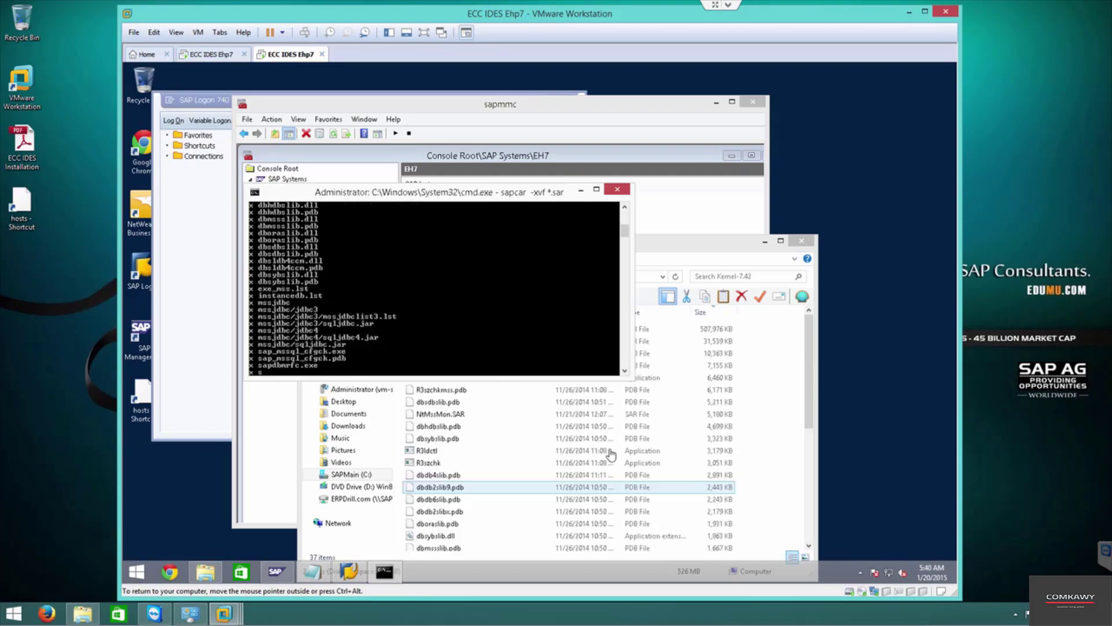
- Navigate from drive C root to C:\usr\sap\EH7\SYS\exe
click(610, 460)
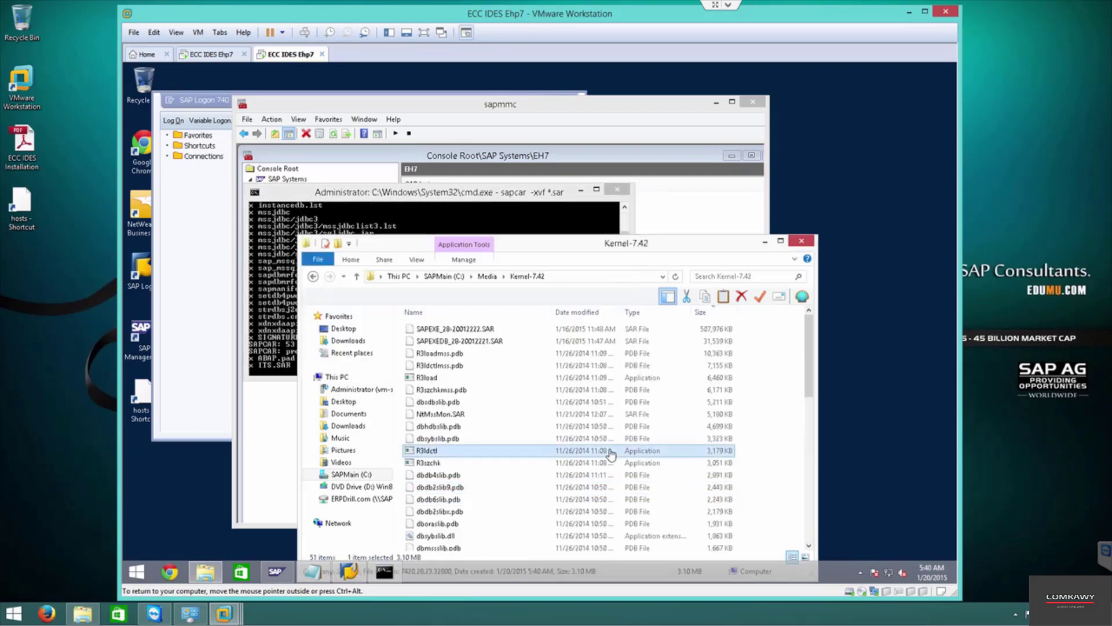
click(442, 277)
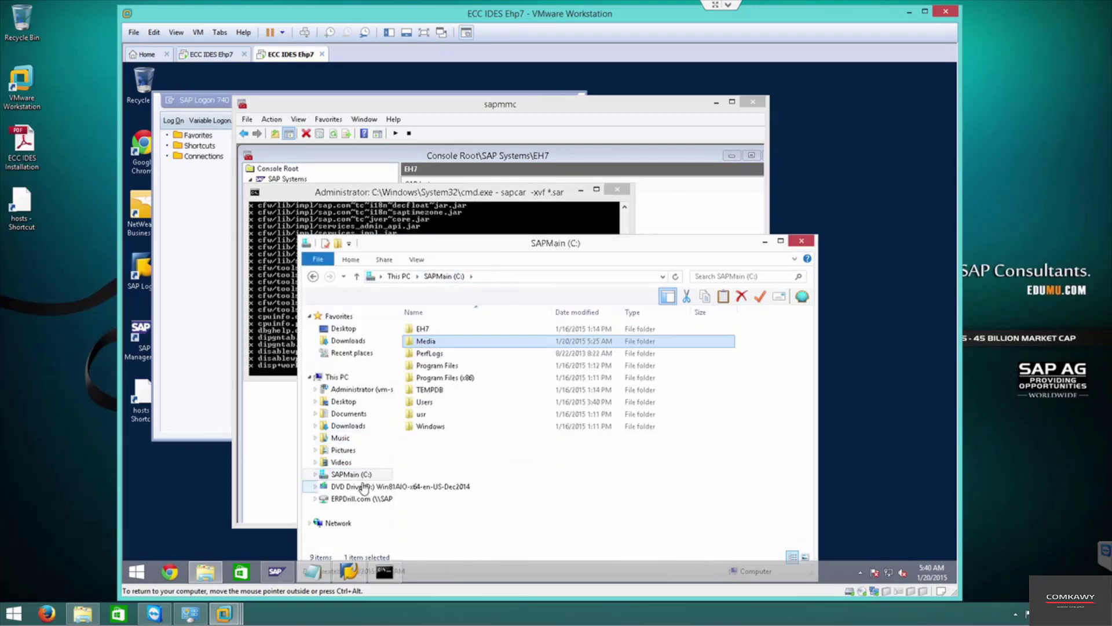
double_click(424, 415)
double_click(418, 329)
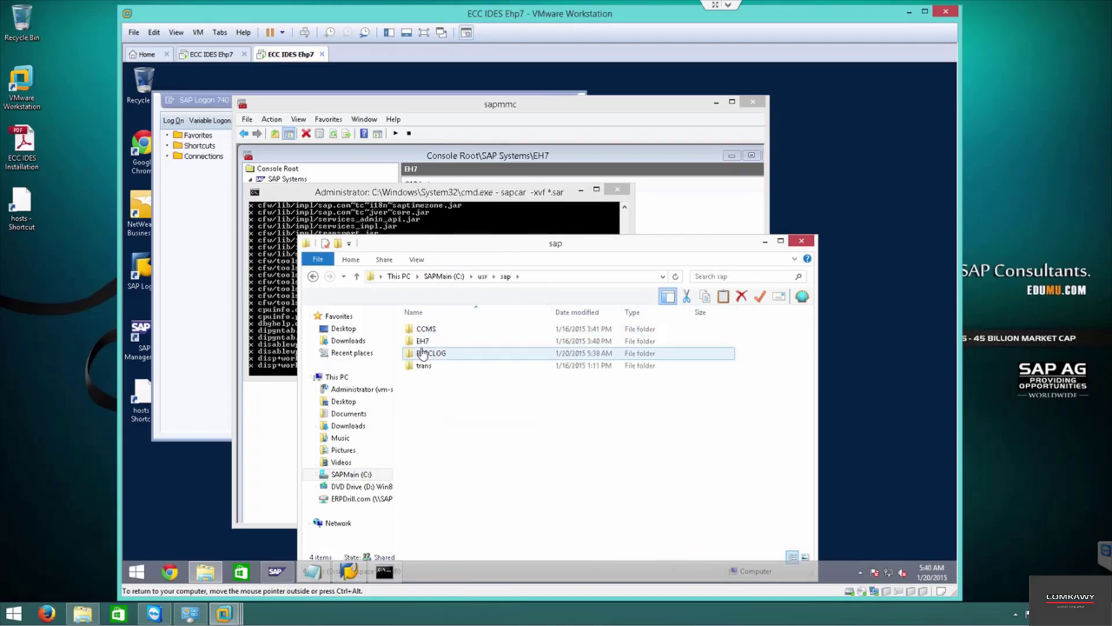
click(423, 341)
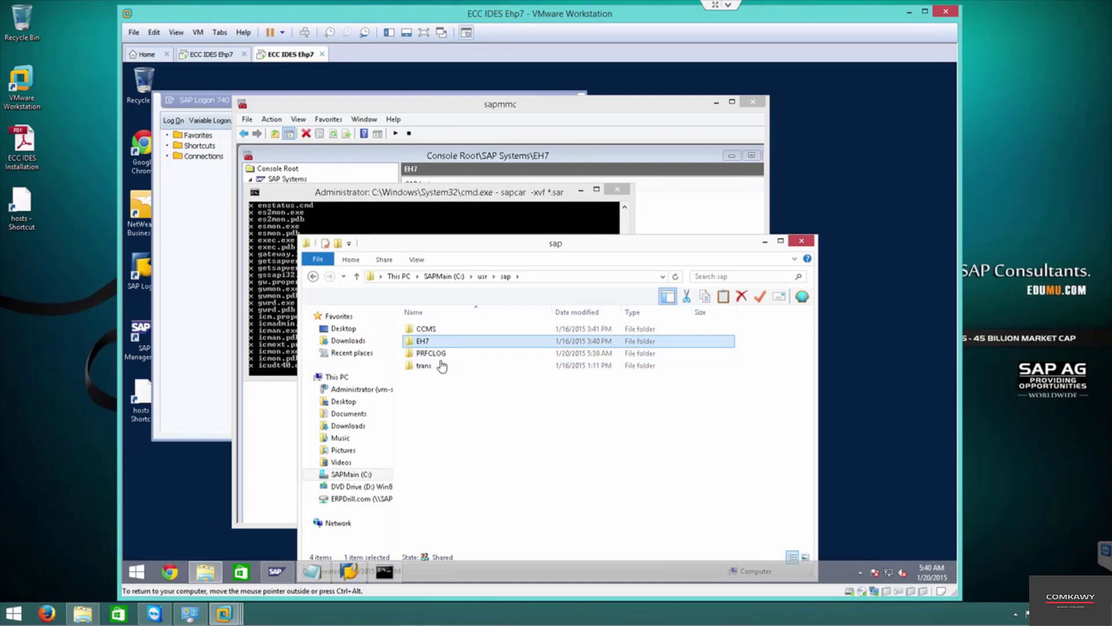
double_click(424, 343)
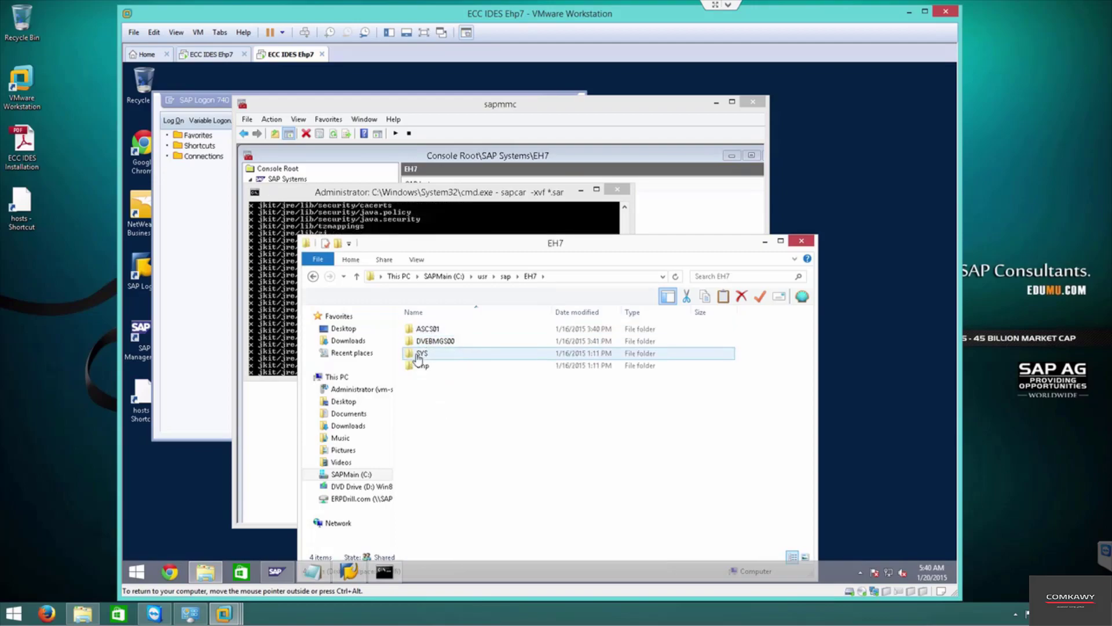
double_click(424, 354)
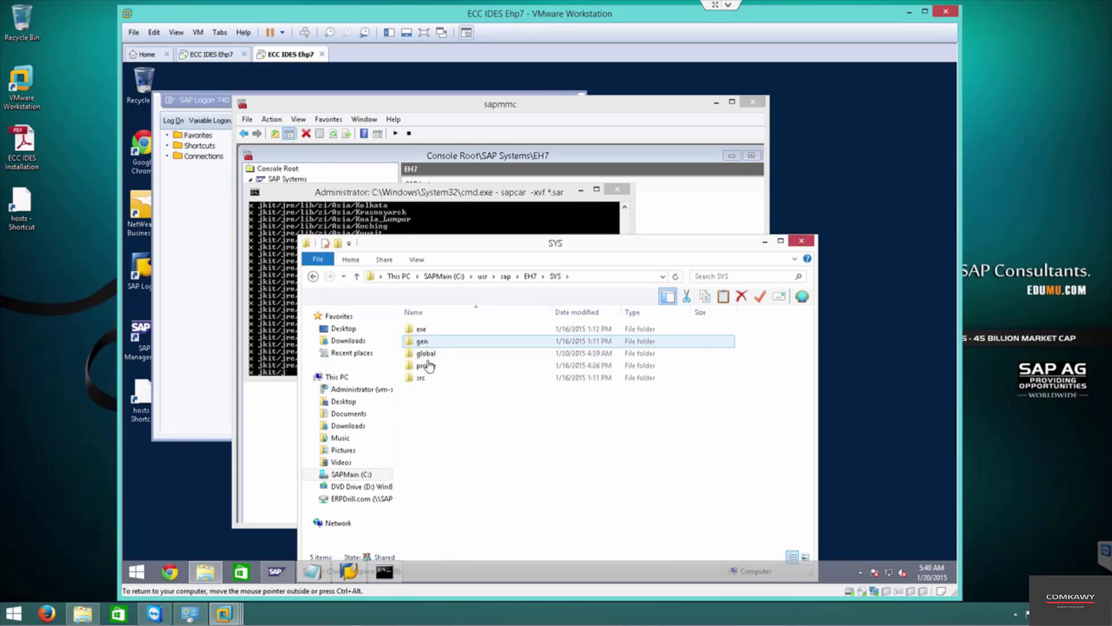
double_click(425, 330)
- Open uc\NTAMD64 to view the current kernel files, then return to the uc folder
click(411, 347)
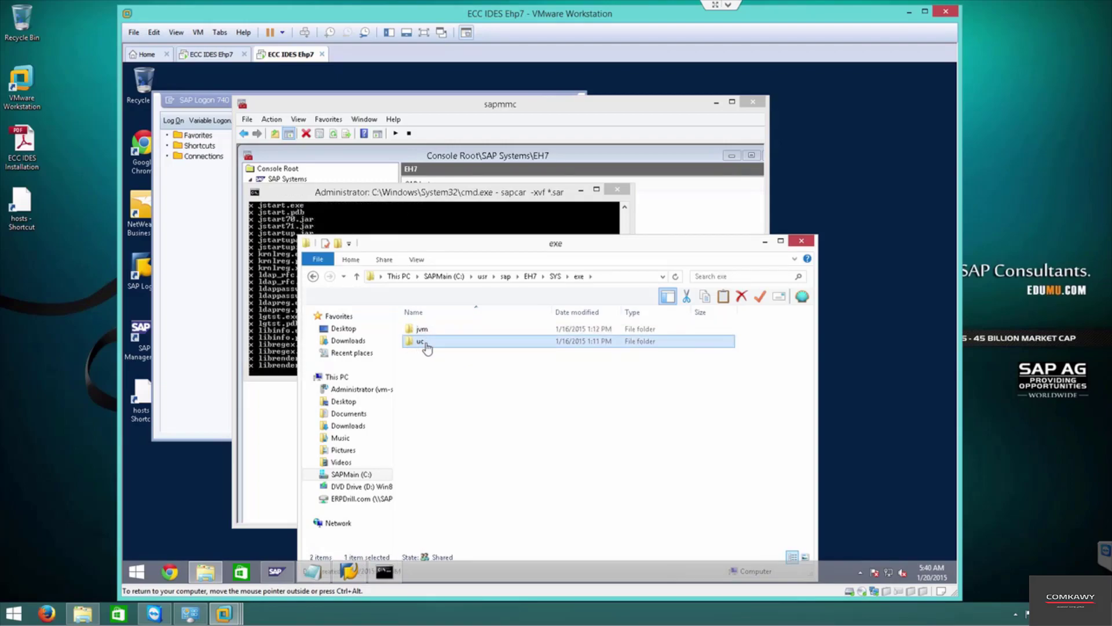
double_click(426, 343)
double_click(422, 329)
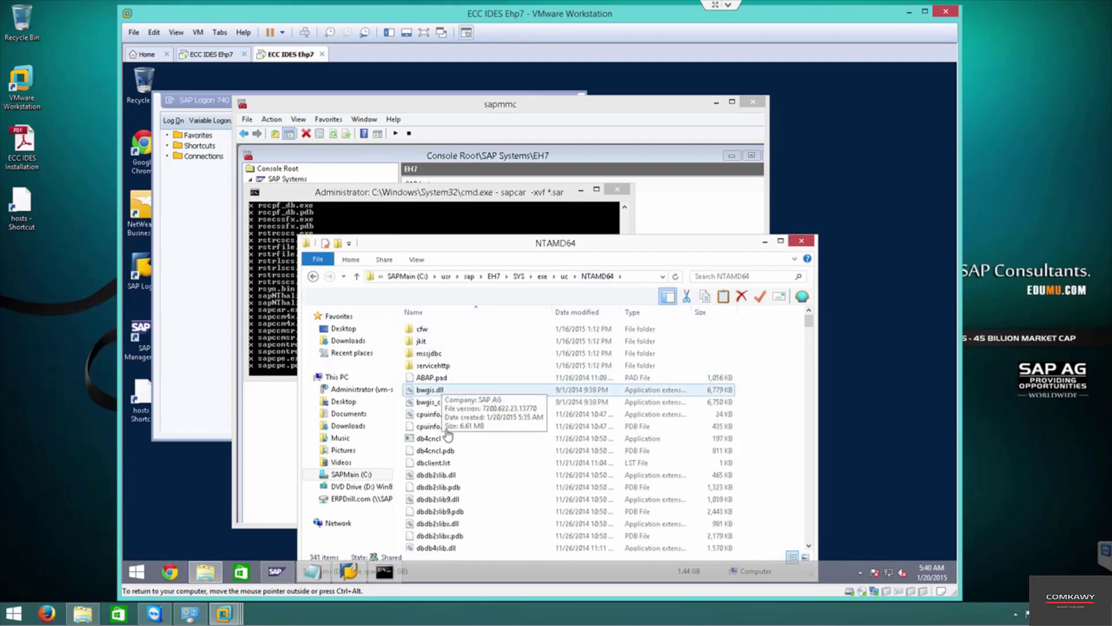
scroll(463, 499, down, 20)
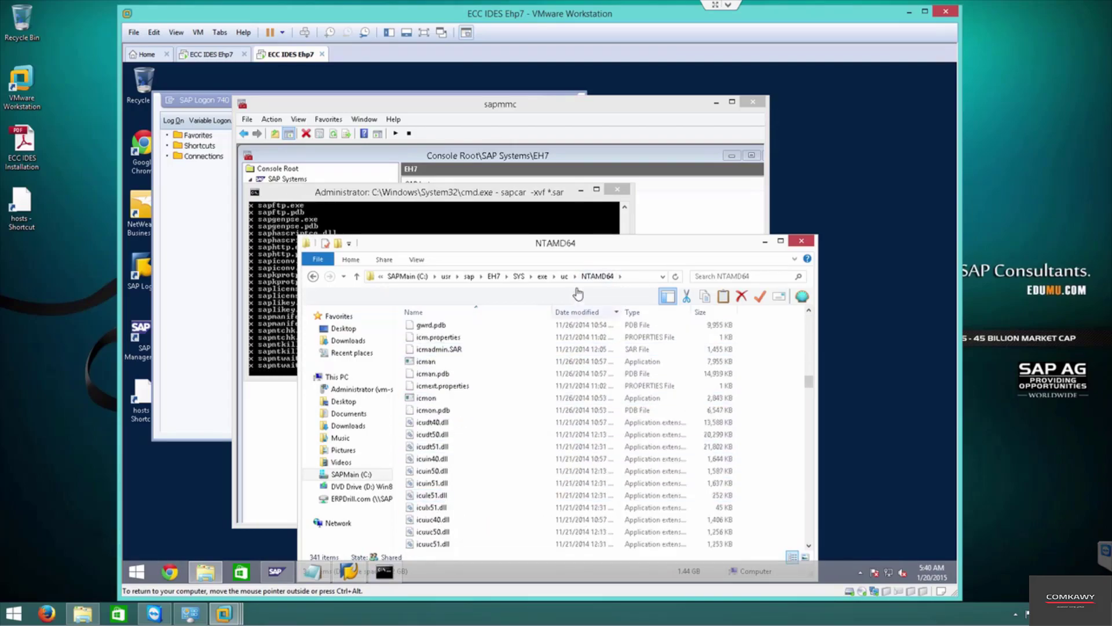
click(564, 277)
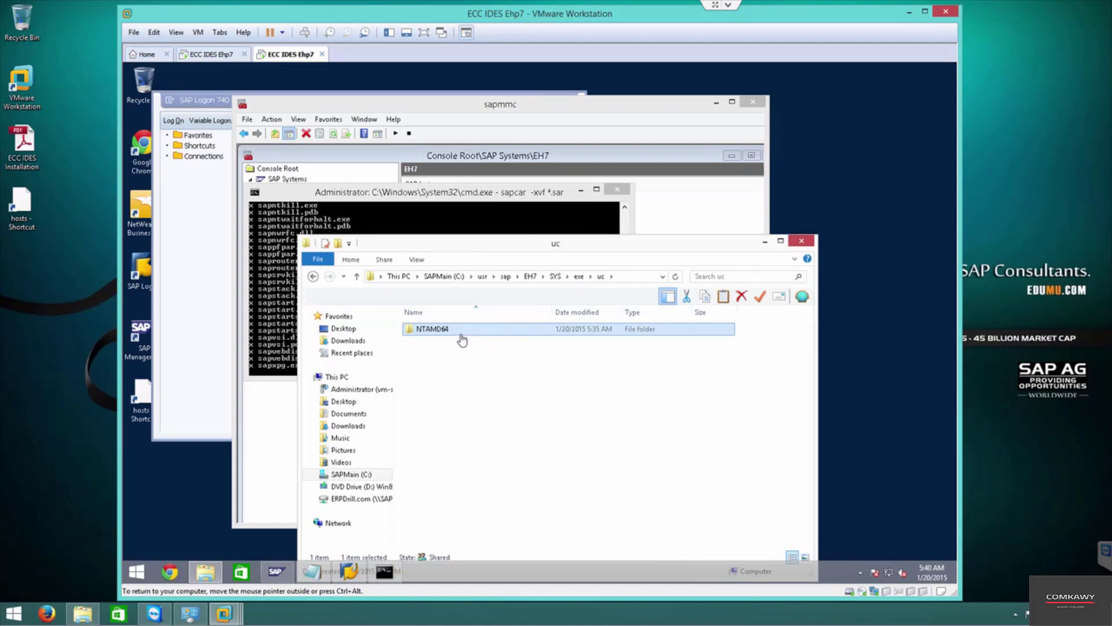
click(443, 329)
- Back up the NTAMD64 kernel folder into an NTAMD64.rar archive with WinRAR
right_click(445, 332)
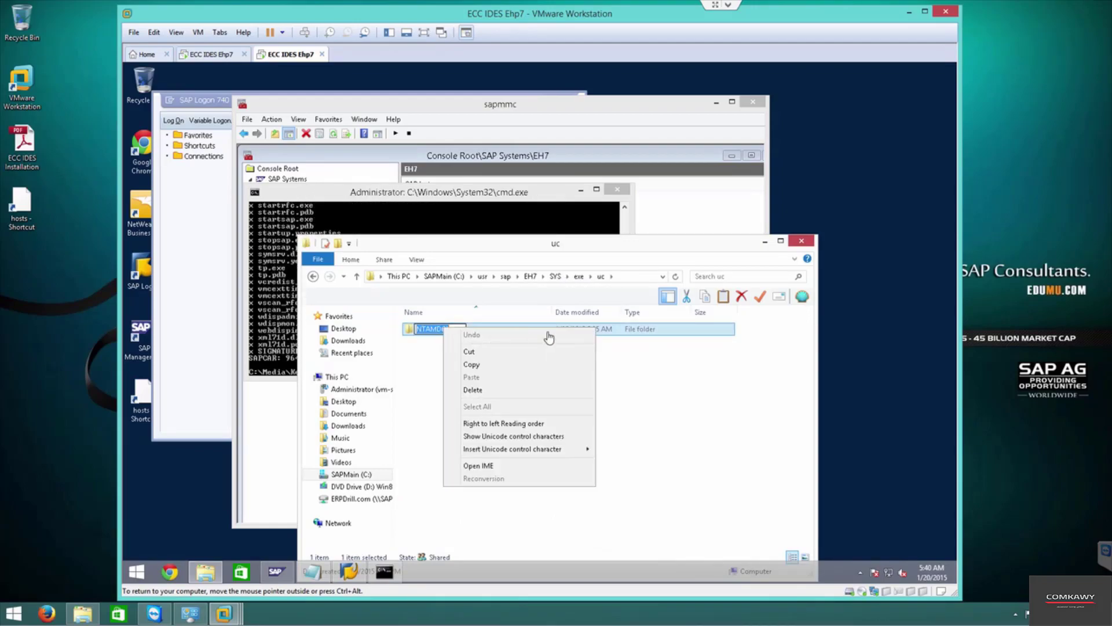
click(487, 363)
key(Return)
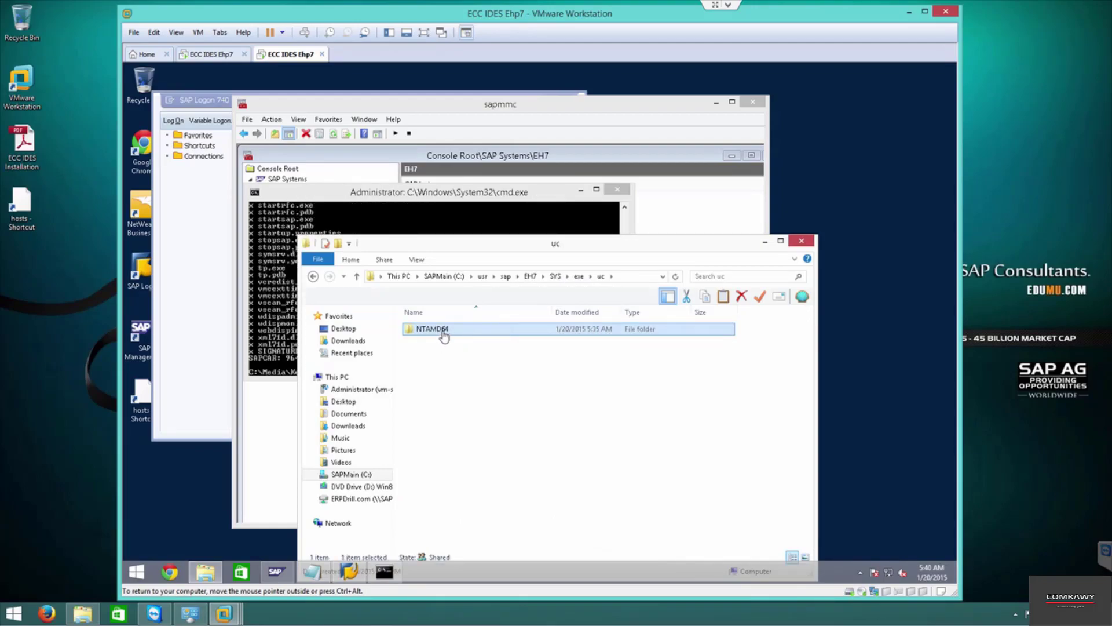
right_click(444, 335)
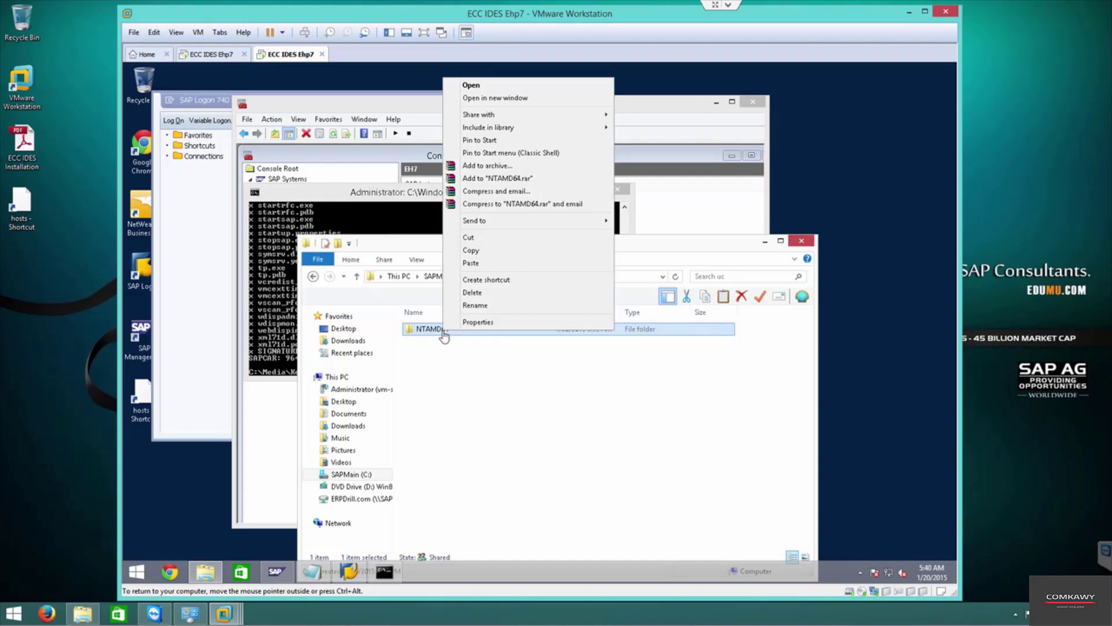
click(503, 178)
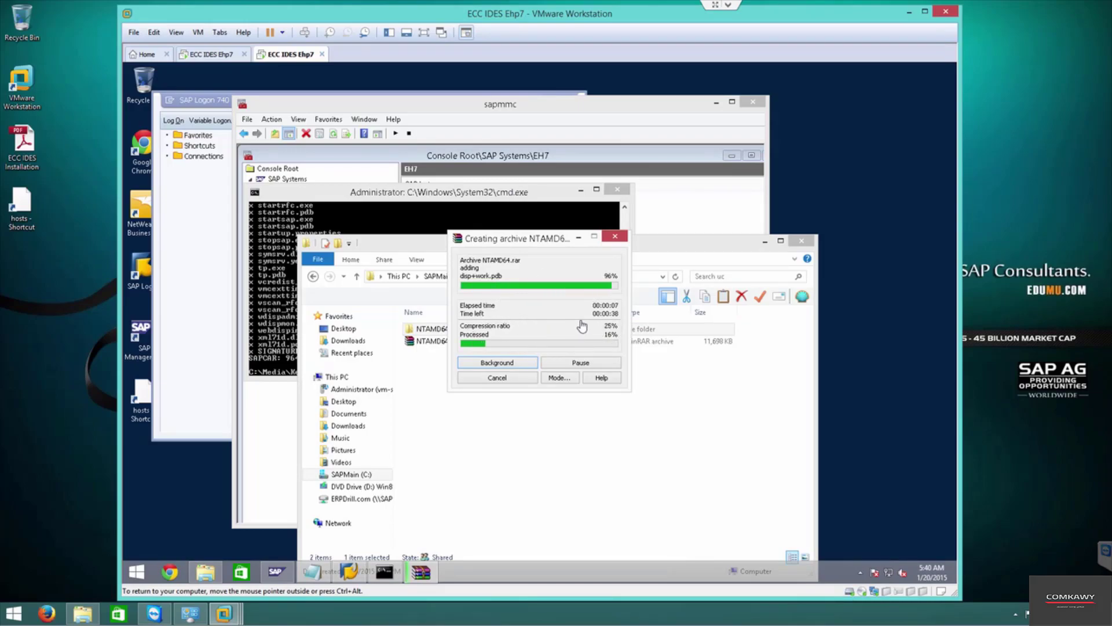
- Close the command prompt window and bring up the SAPMain (C:) drive's context menu
click(358, 228)
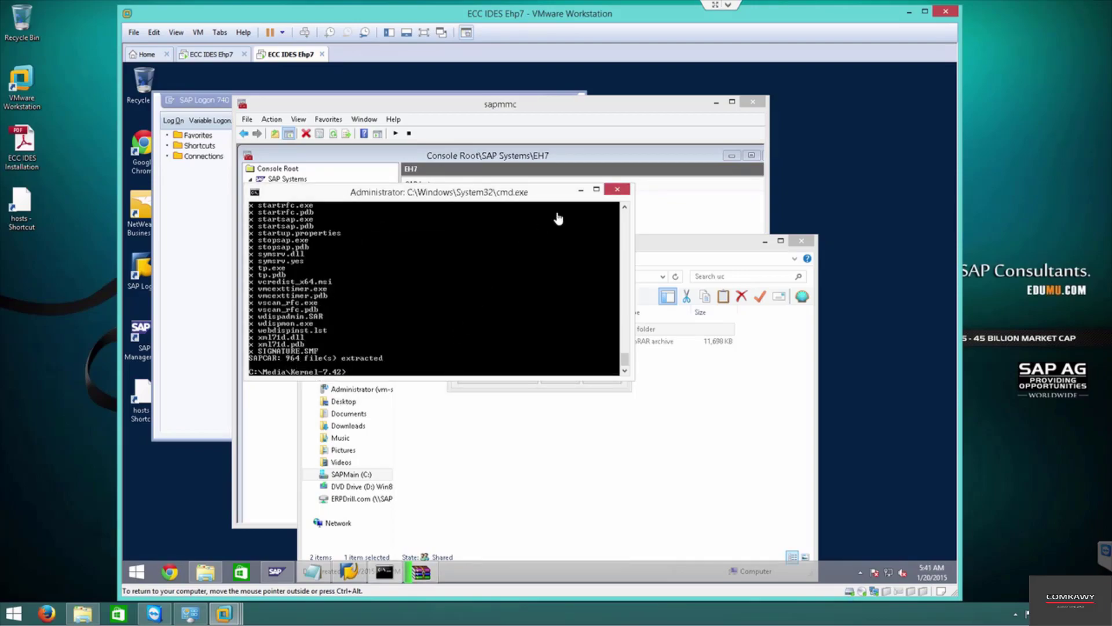
click(615, 193)
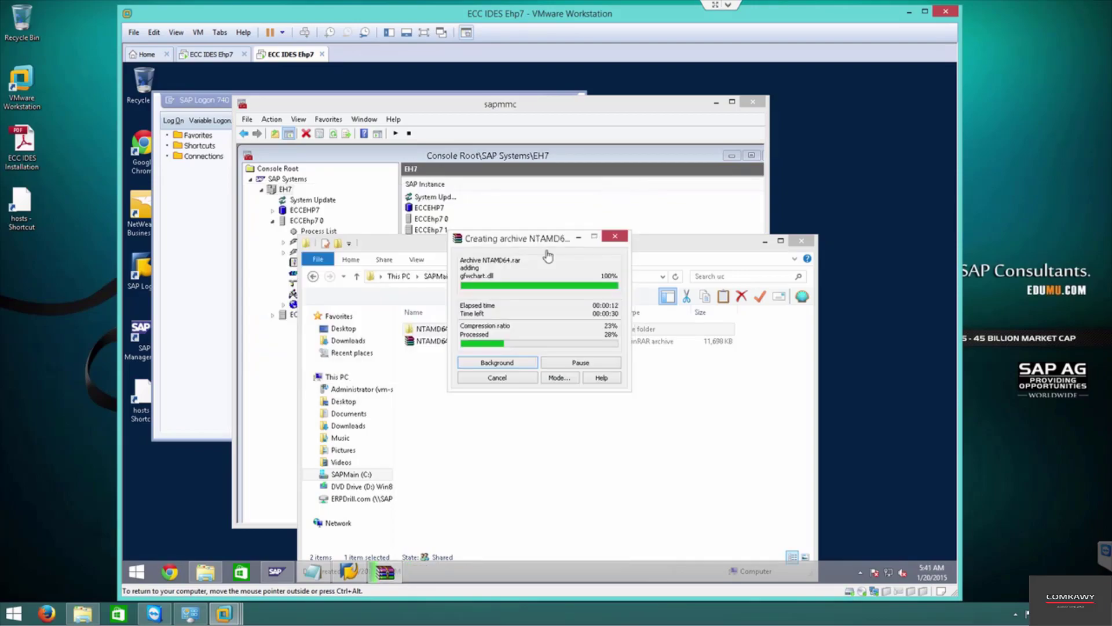
right_click(352, 473)
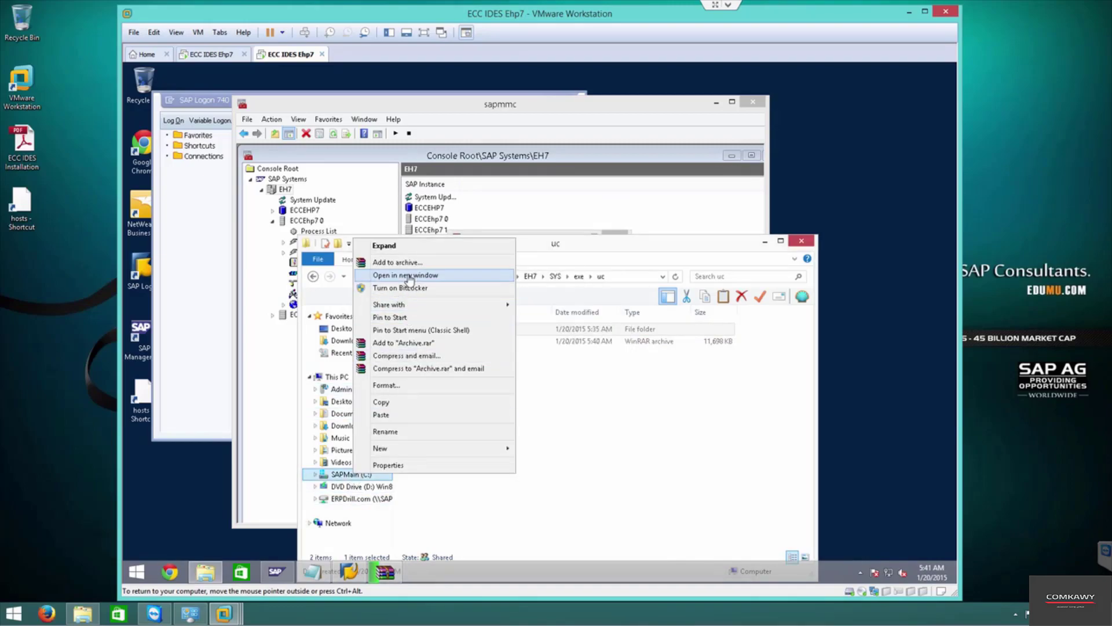
- Move SAPEXE_28-20012222.SAR and SAPEXEDB_28-20012221.SAR from Media\Kernel-7.42 up into Media
click(408, 279)
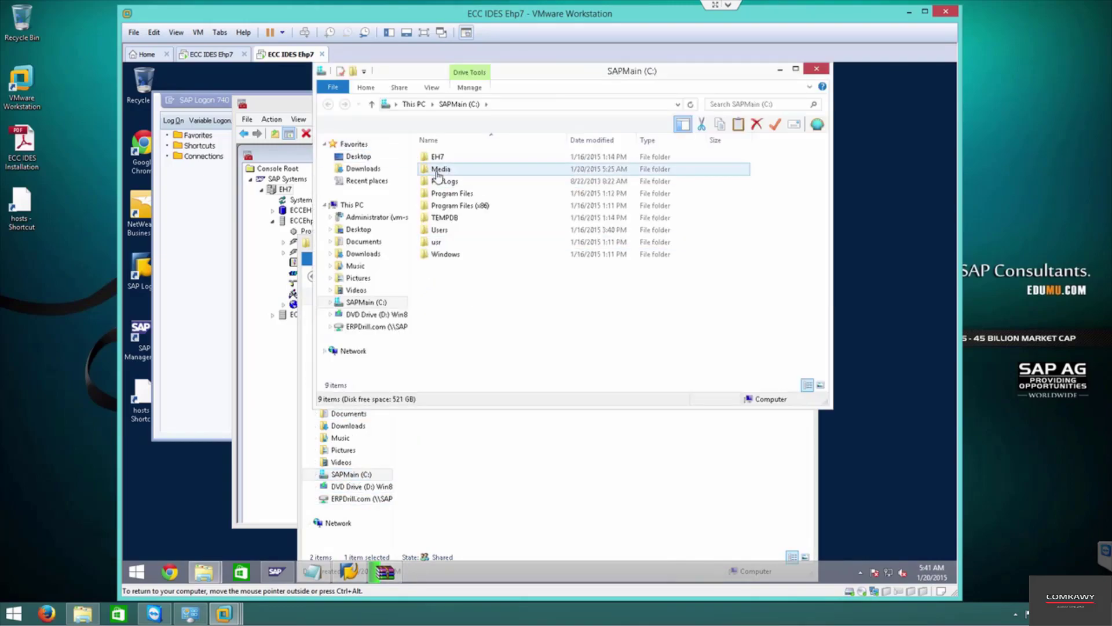
double_click(438, 168)
double_click(439, 169)
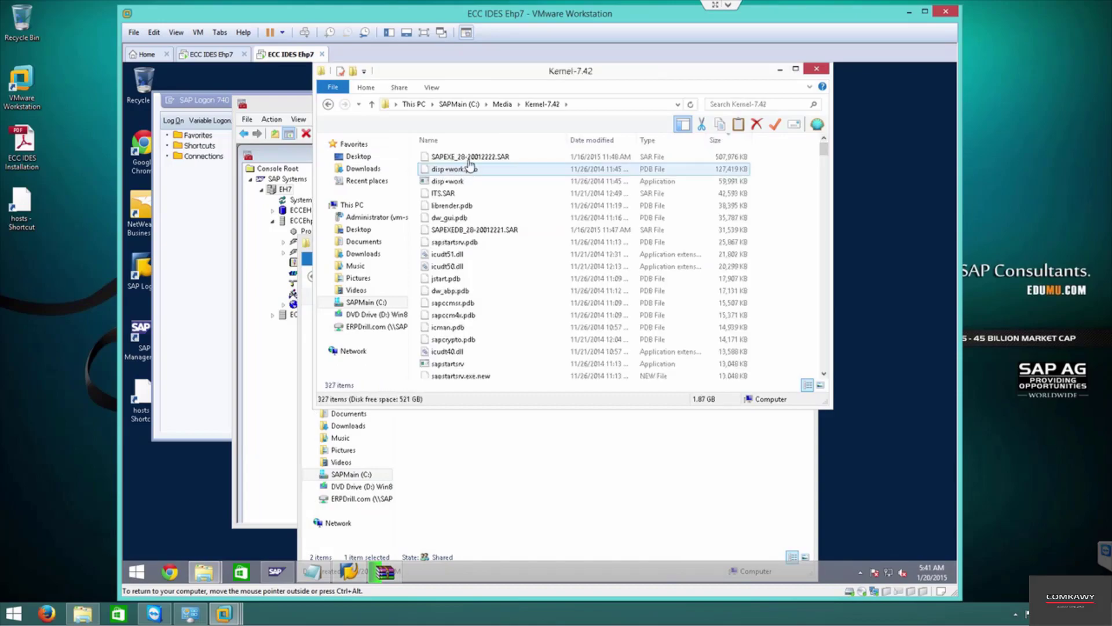
click(472, 160)
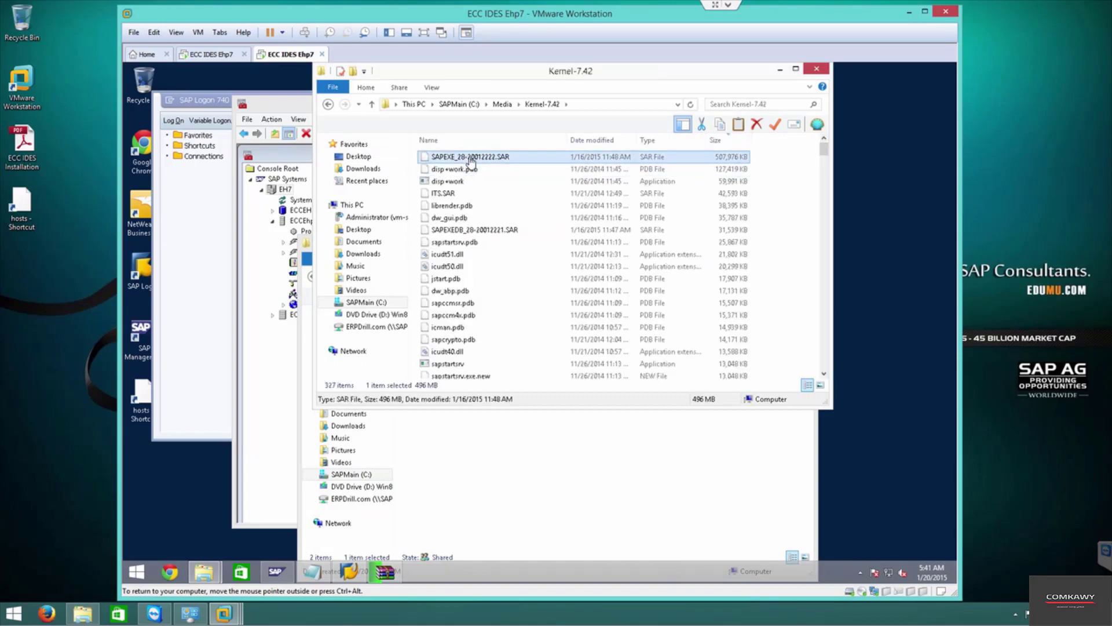
ctrl+click(475, 231)
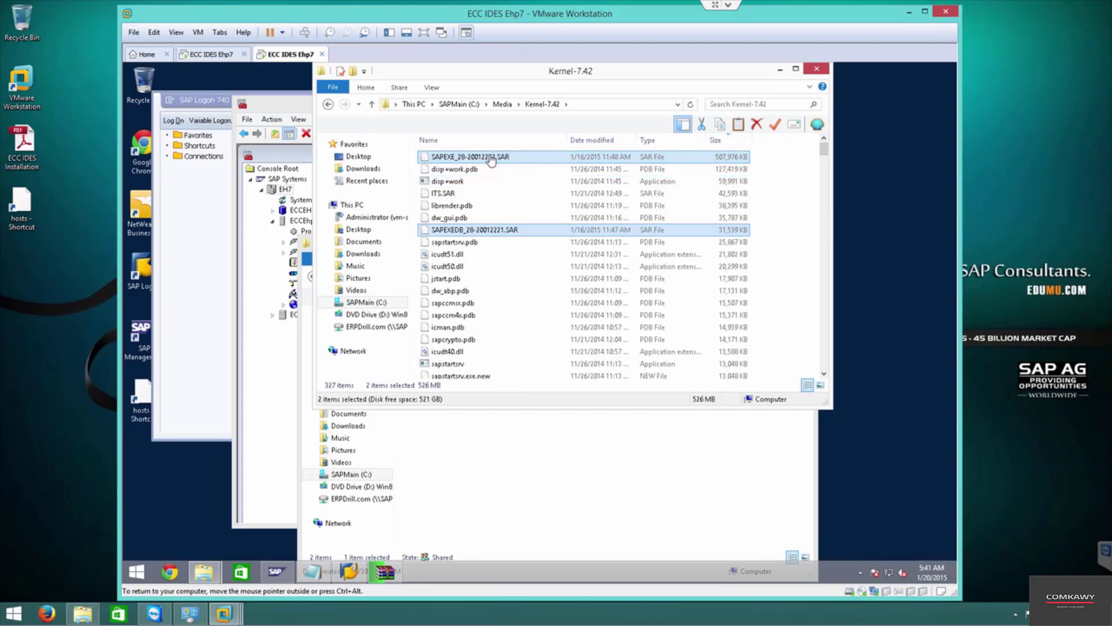
click(502, 104)
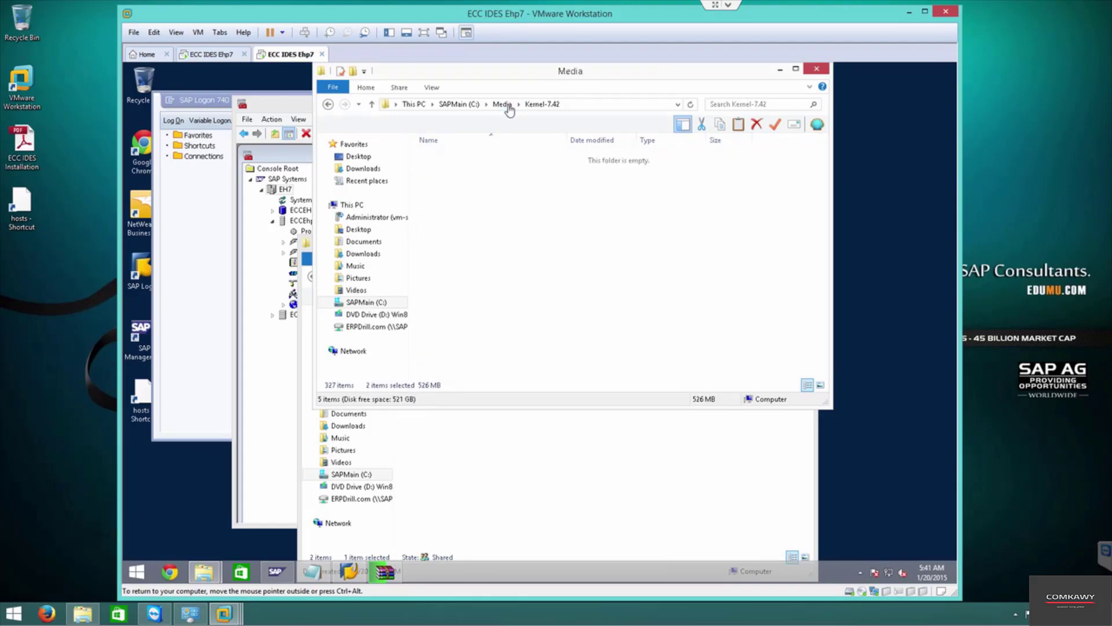
right_click(486, 282)
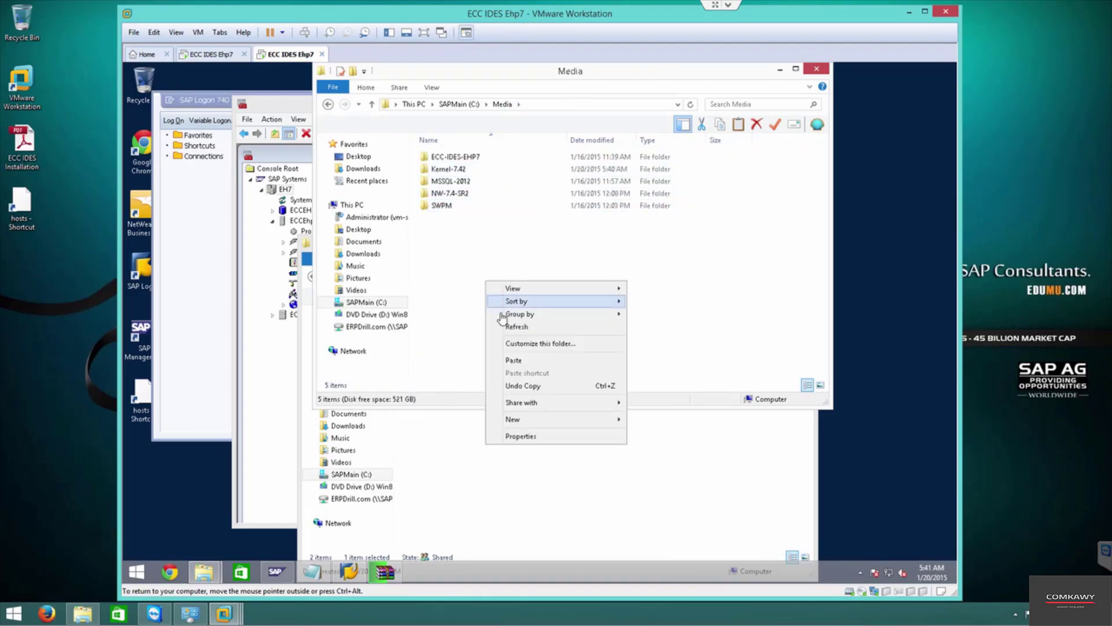
click(513, 360)
- Reopen Kernel-7.42 and sort its extracted kernel files by name
double_click(448, 168)
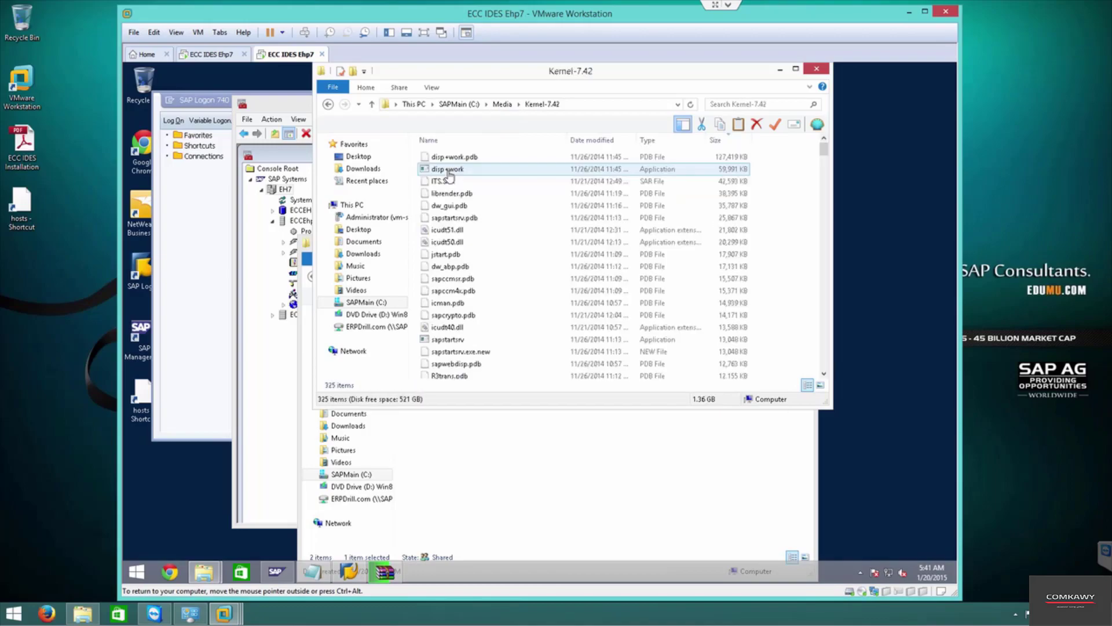
click(489, 158)
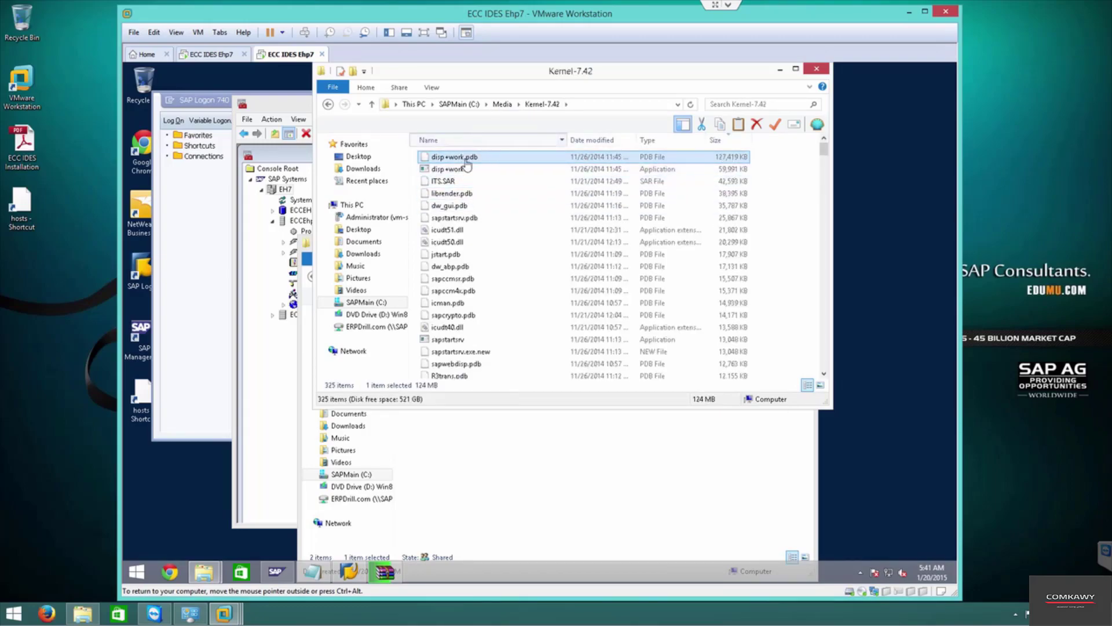
click(489, 141)
scroll(475, 185, up, 5)
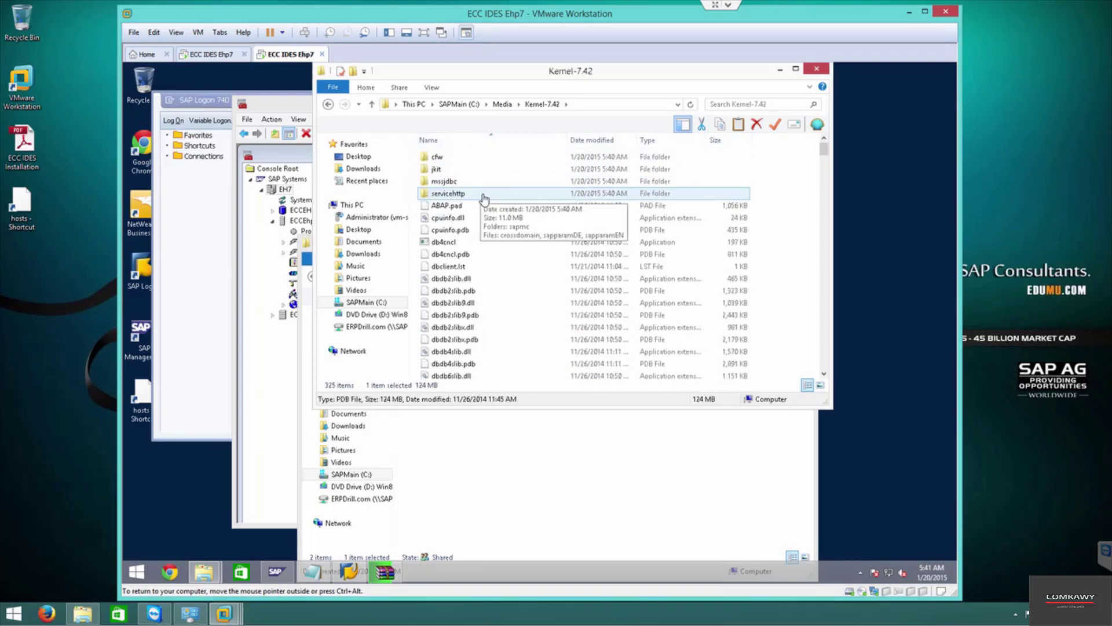
click(466, 159)
- Select all 325 Kernel-7.42 files, then check the NTAMD64.rar backup progress in the uc folder
key(ctrl+a)
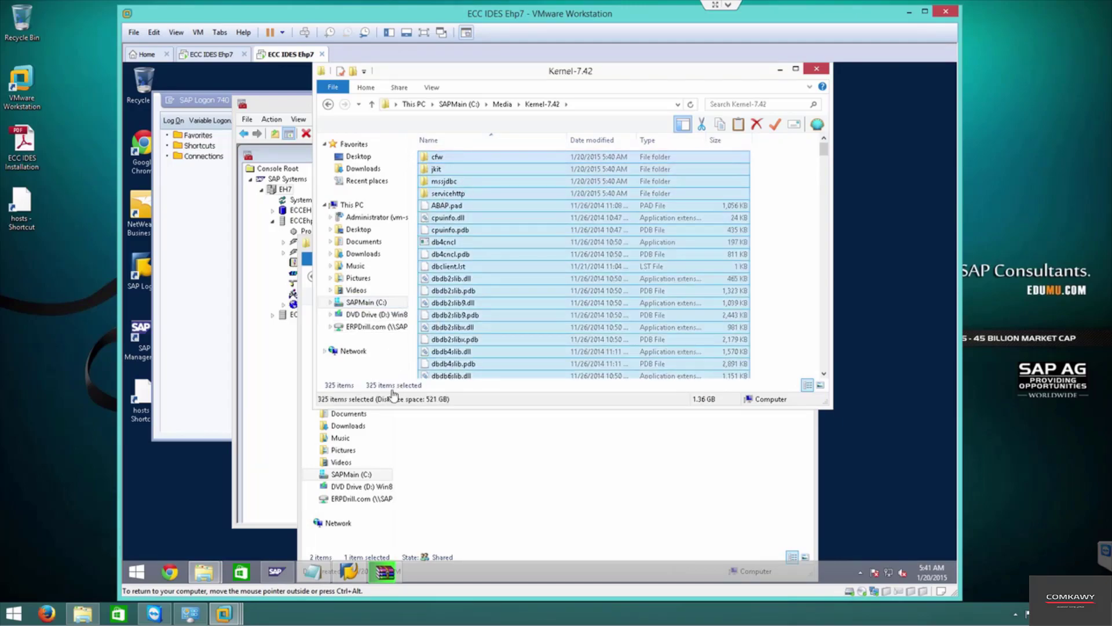
click(483, 486)
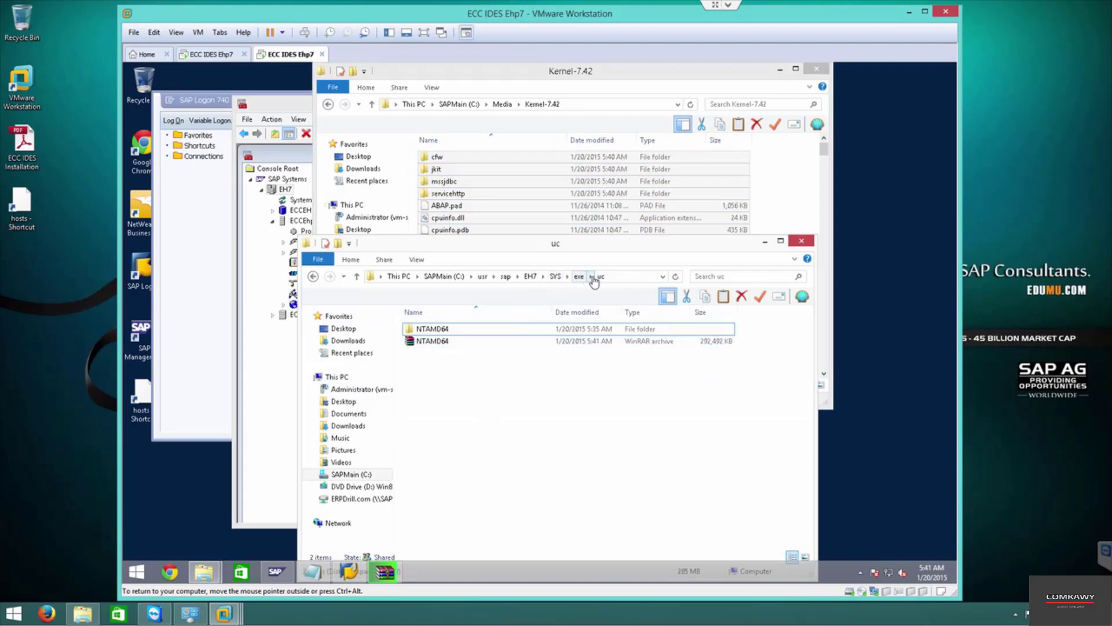
click(385, 572)
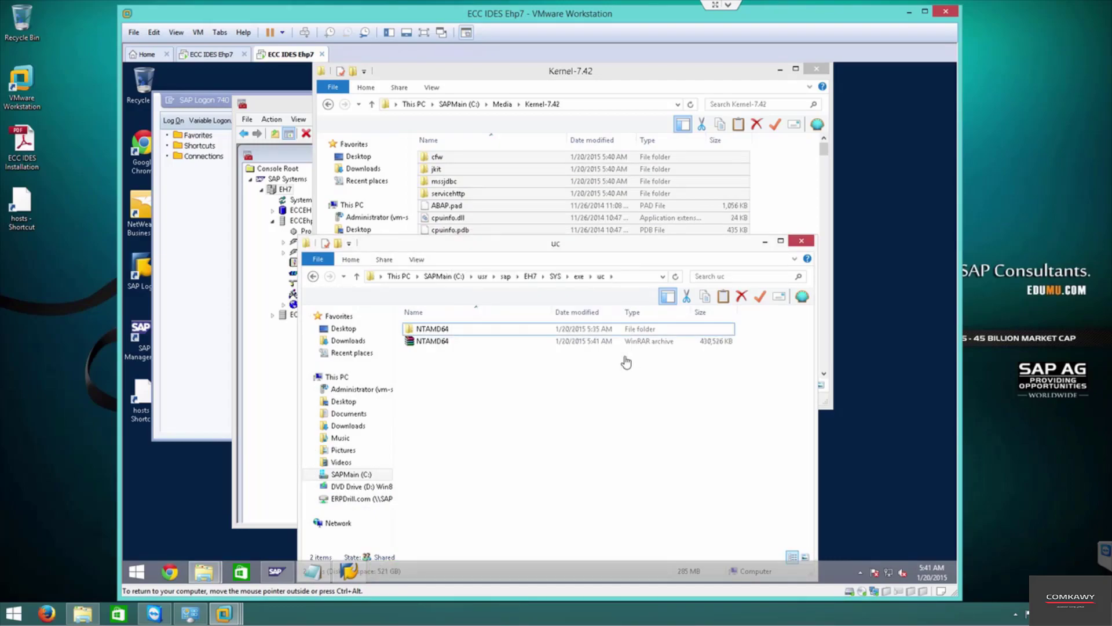
- Paste the Kernel-7.42 files into NTAMD64 with 'Replace the files in the destination', then close it
double_click(443, 329)
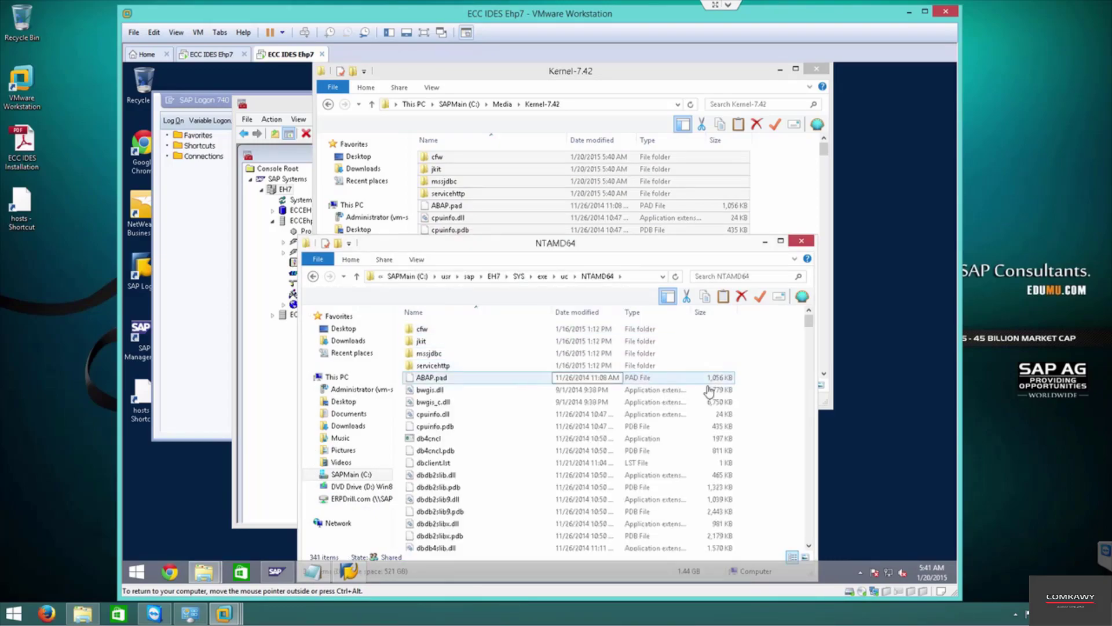
right_click(768, 363)
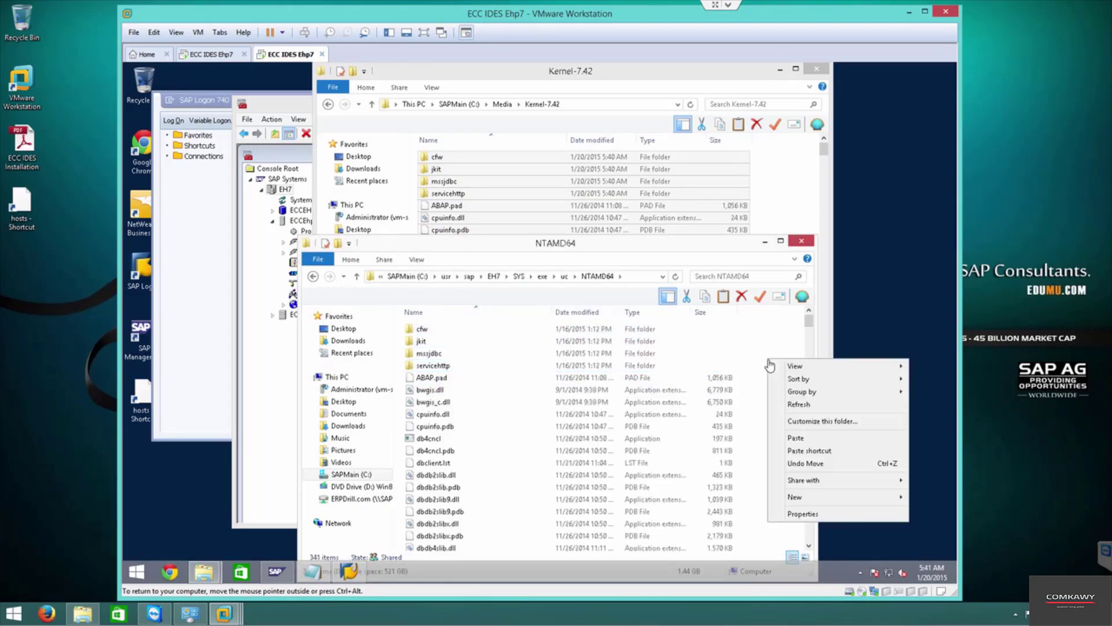
click(796, 438)
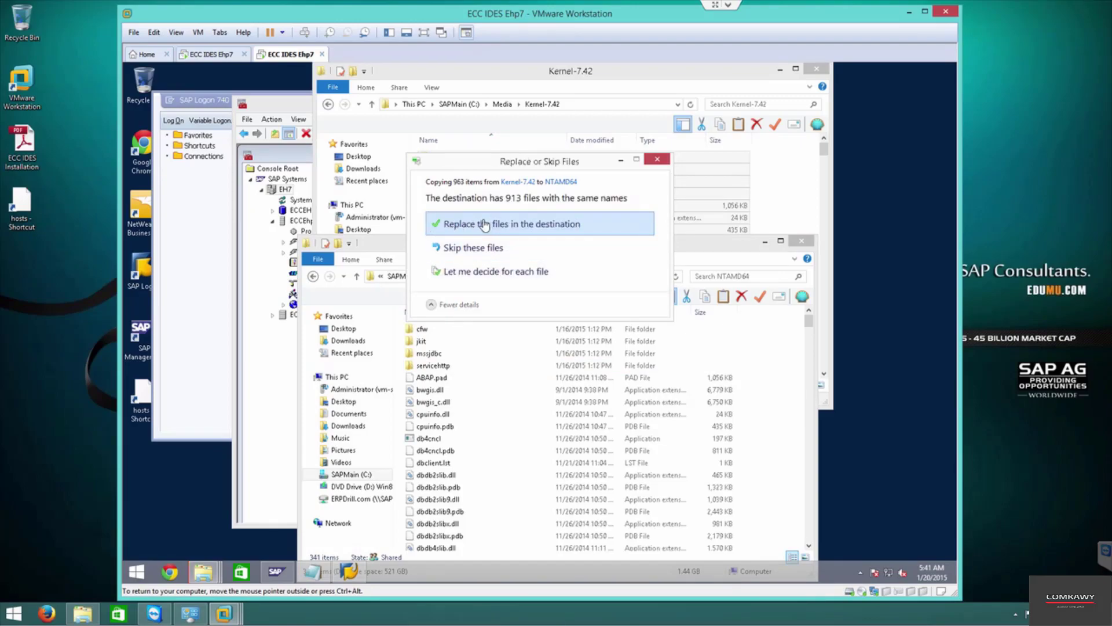
click(480, 251)
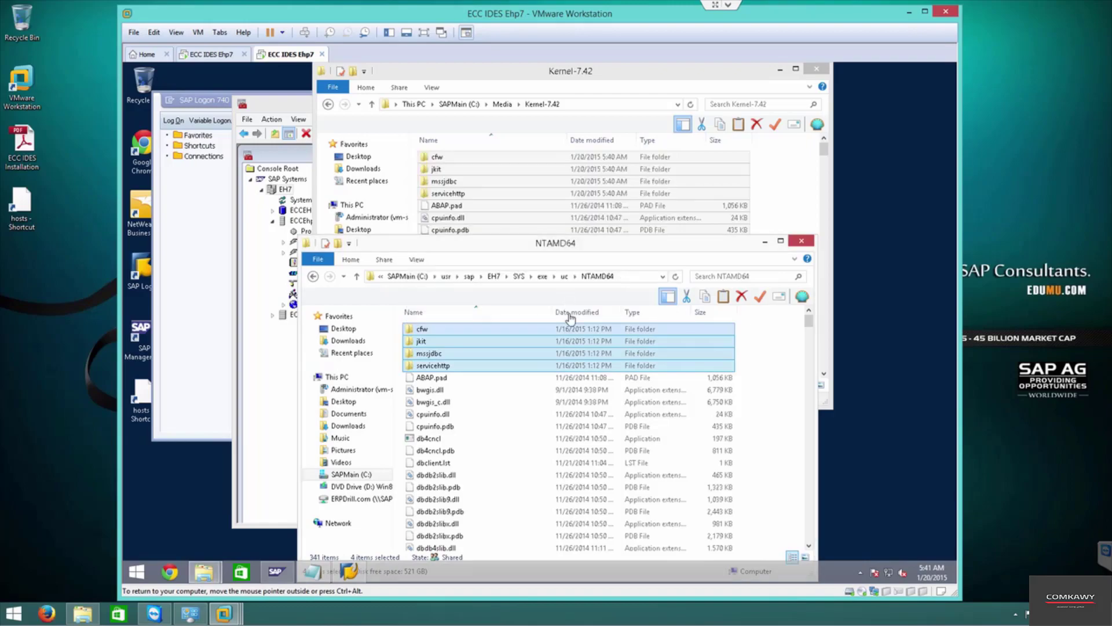
click(520, 427)
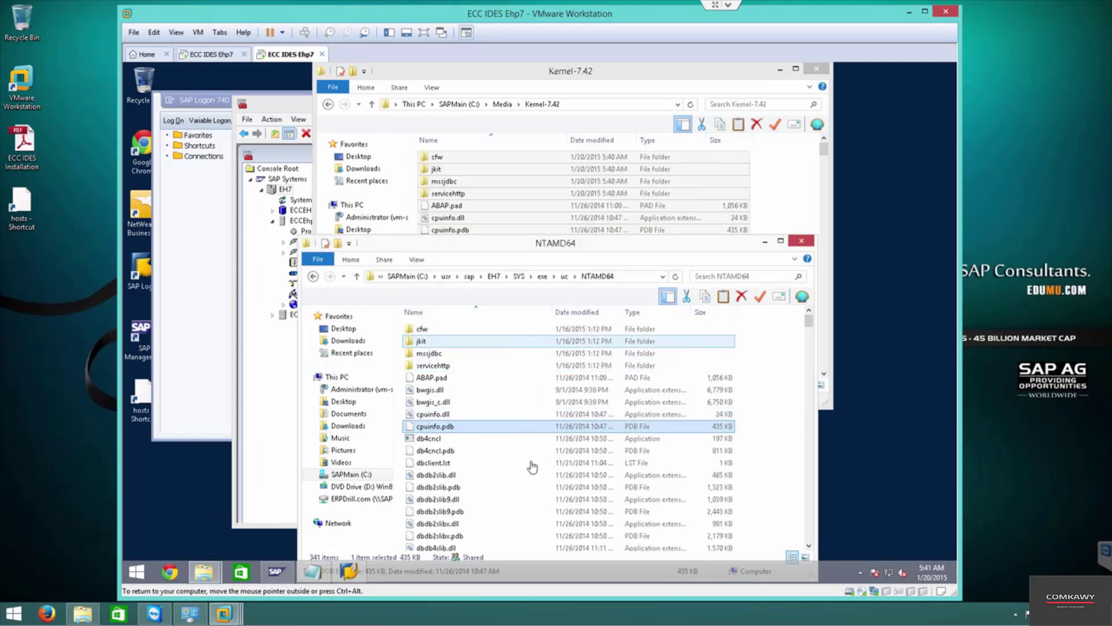
scroll(529, 464, down, 15)
scroll(529, 497, down, 7)
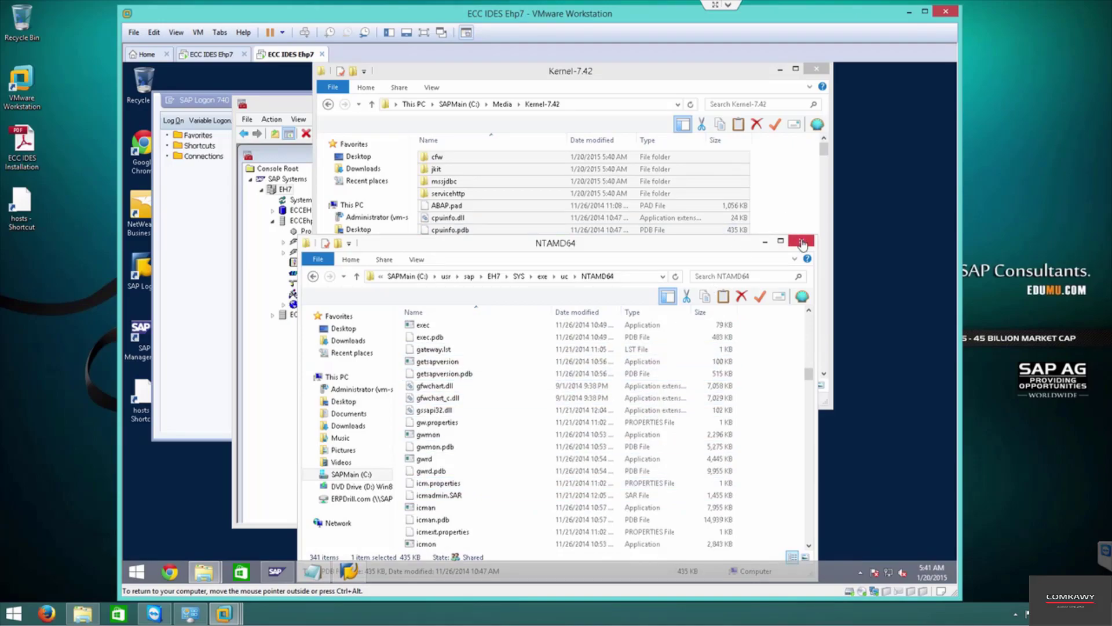
click(286, 191)
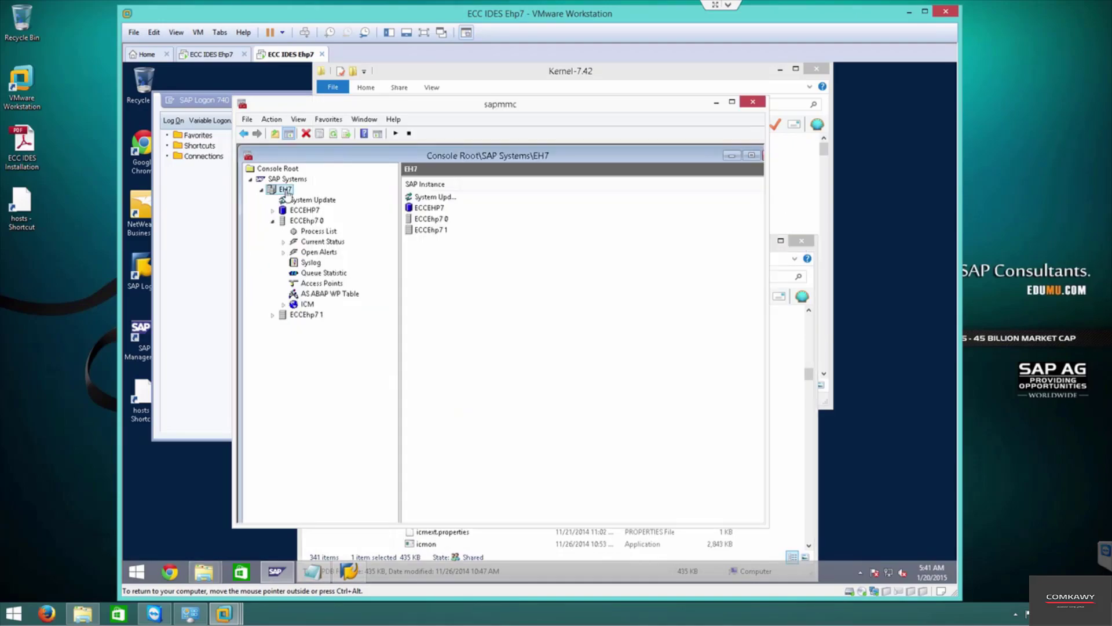
- Start the EH7 system and confirm the SAP System Start dialog with the default timeout
right_click(288, 193)
mouse_move(336, 254)
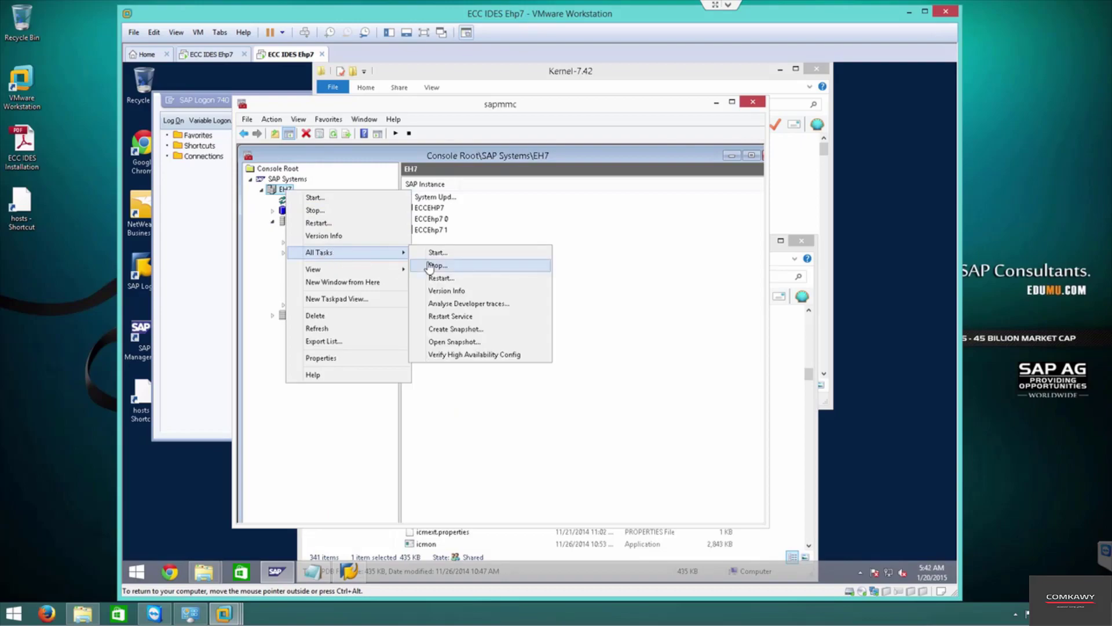
click(440, 254)
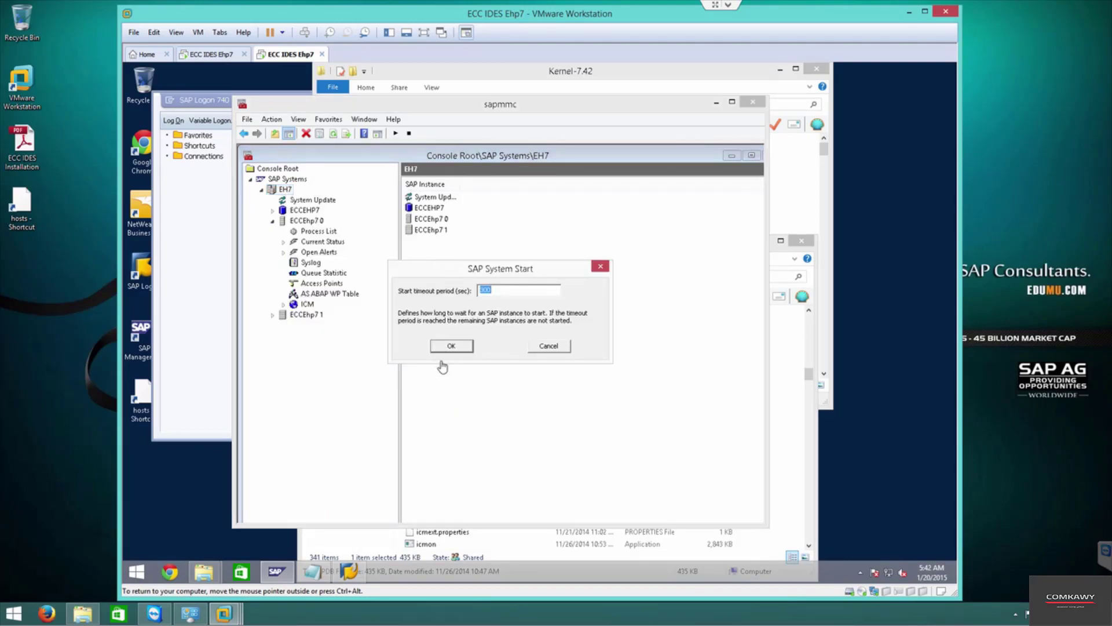
click(451, 346)
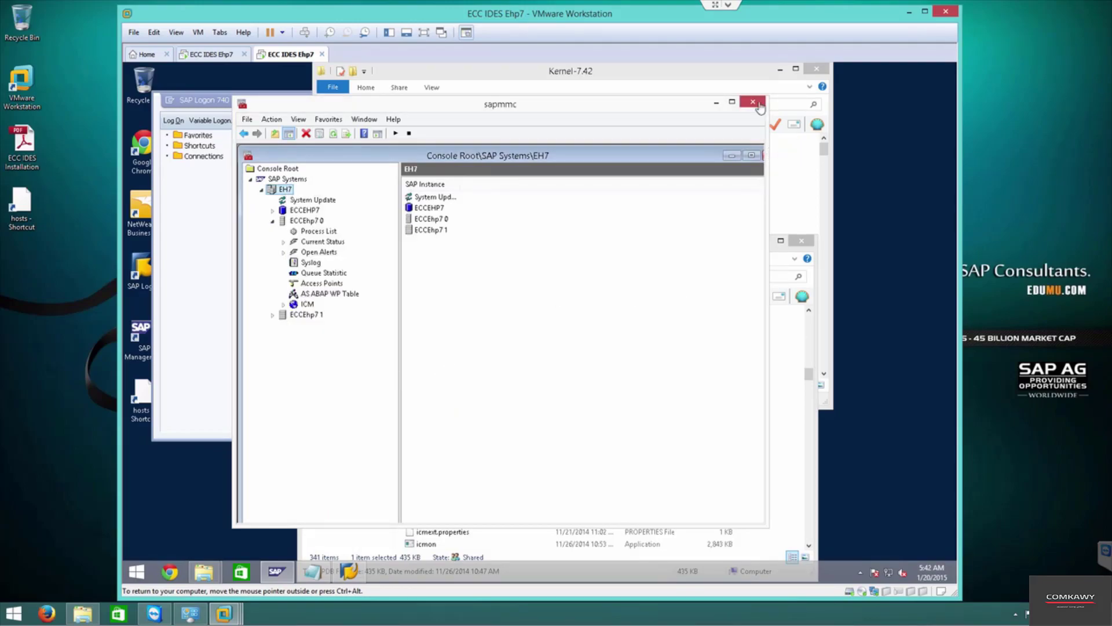
click(691, 81)
click(504, 465)
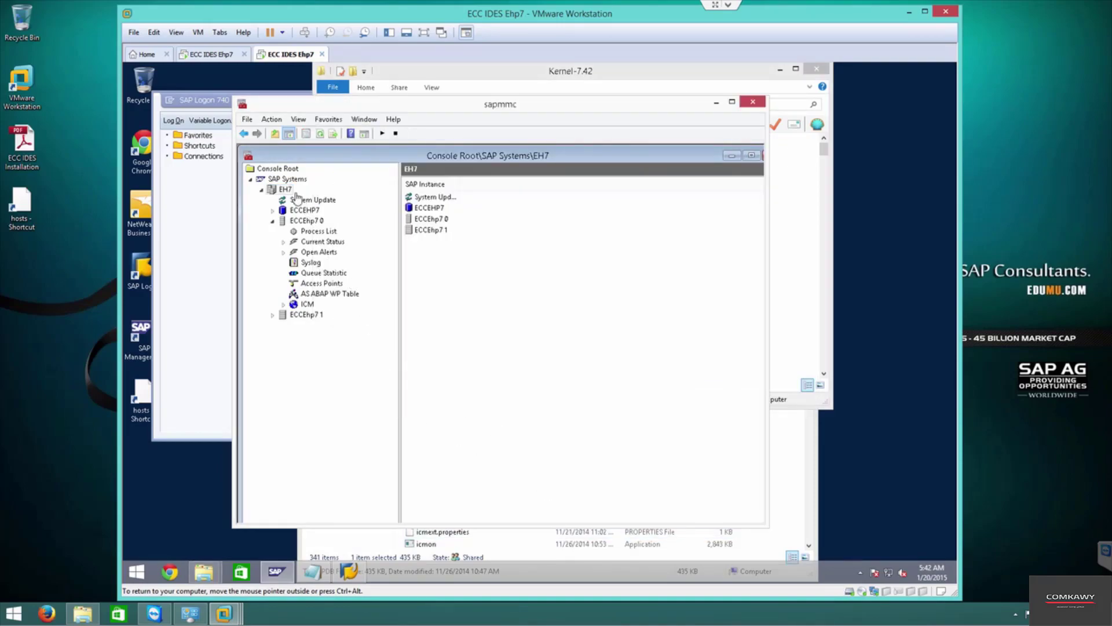
click(382, 133)
click(553, 349)
- Show the ECCEhp7 0 AS ABAP WP Table and refresh it repeatedly until processes reach Wait
click(332, 294)
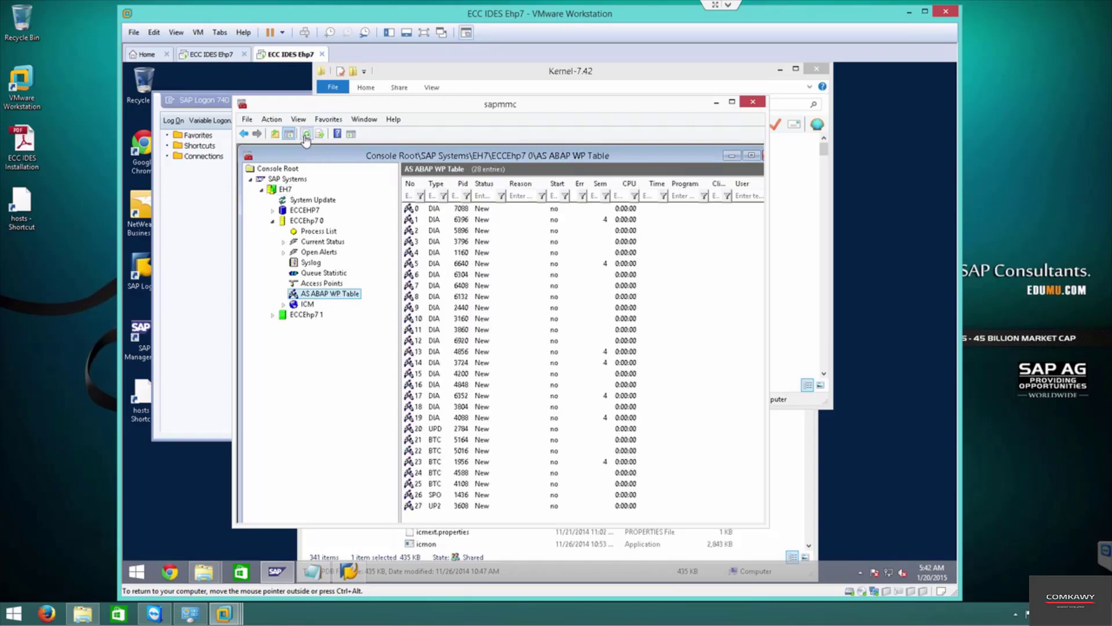
click(306, 139)
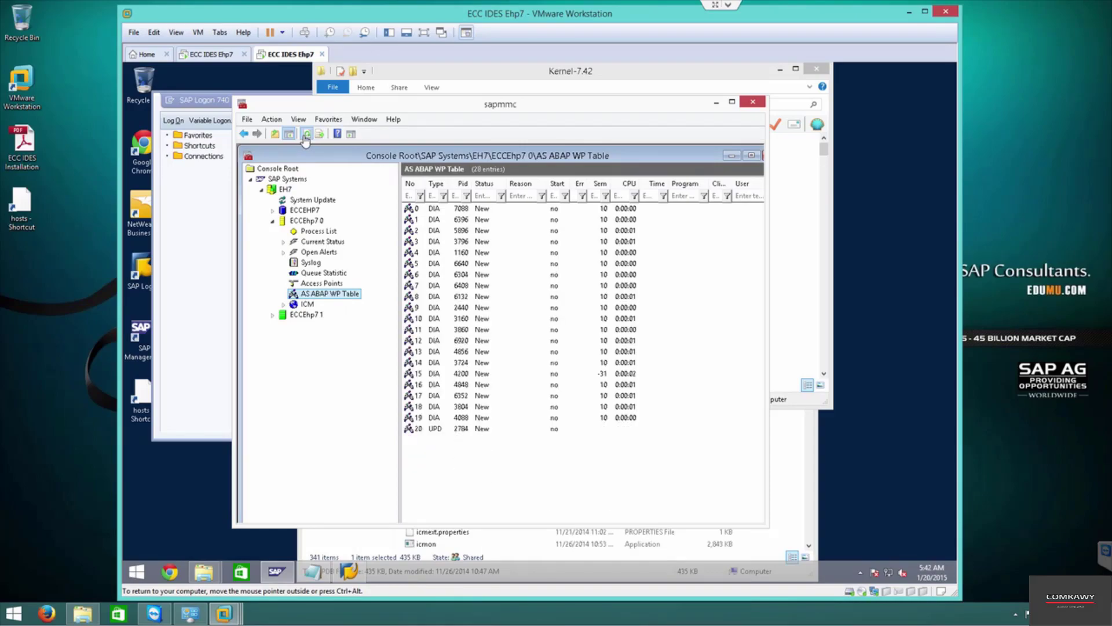
click(306, 139)
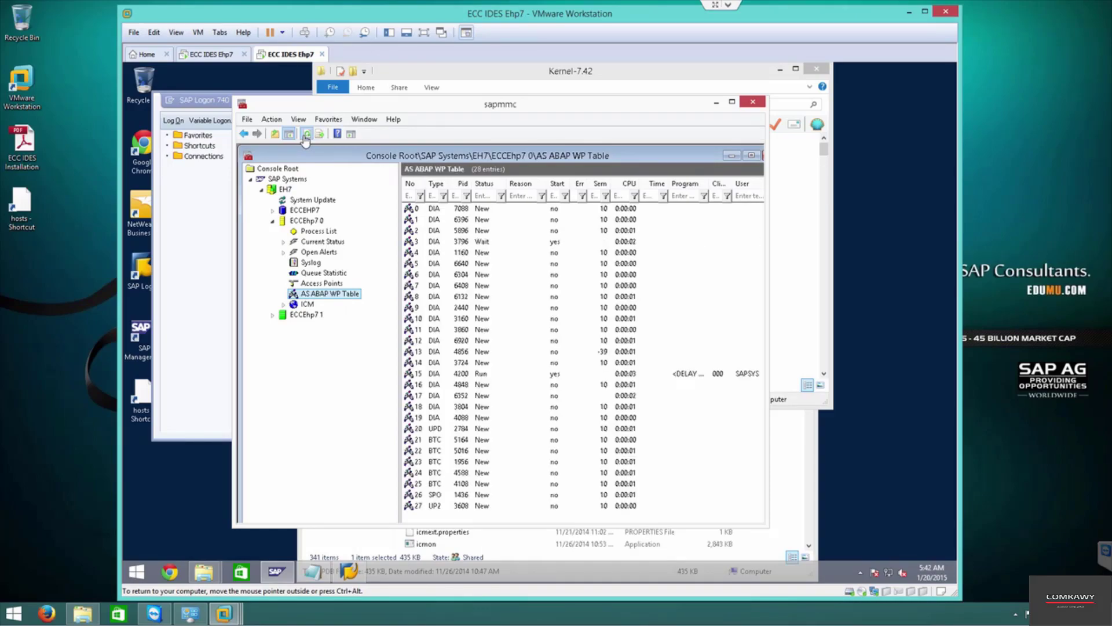
click(306, 139)
click(306, 139)
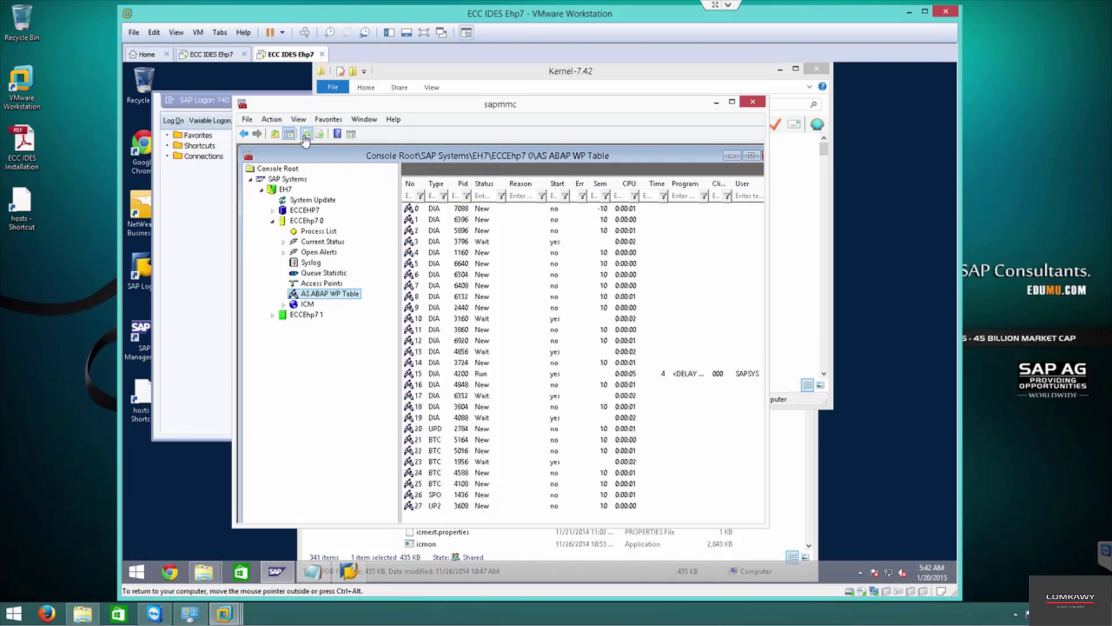
click(306, 139)
click(306, 139)
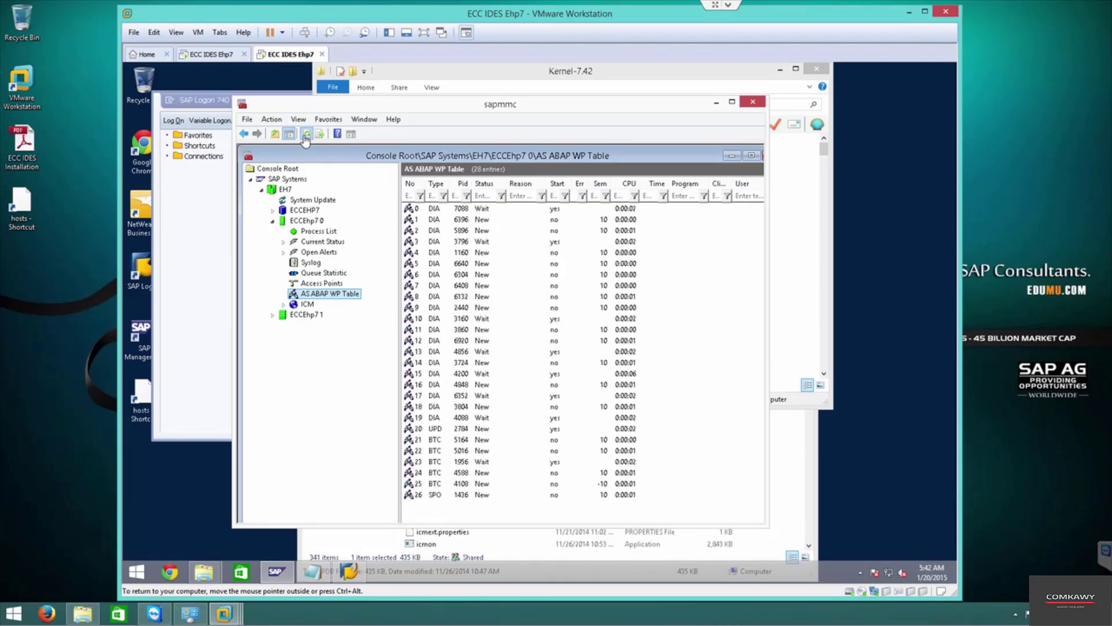
click(306, 139)
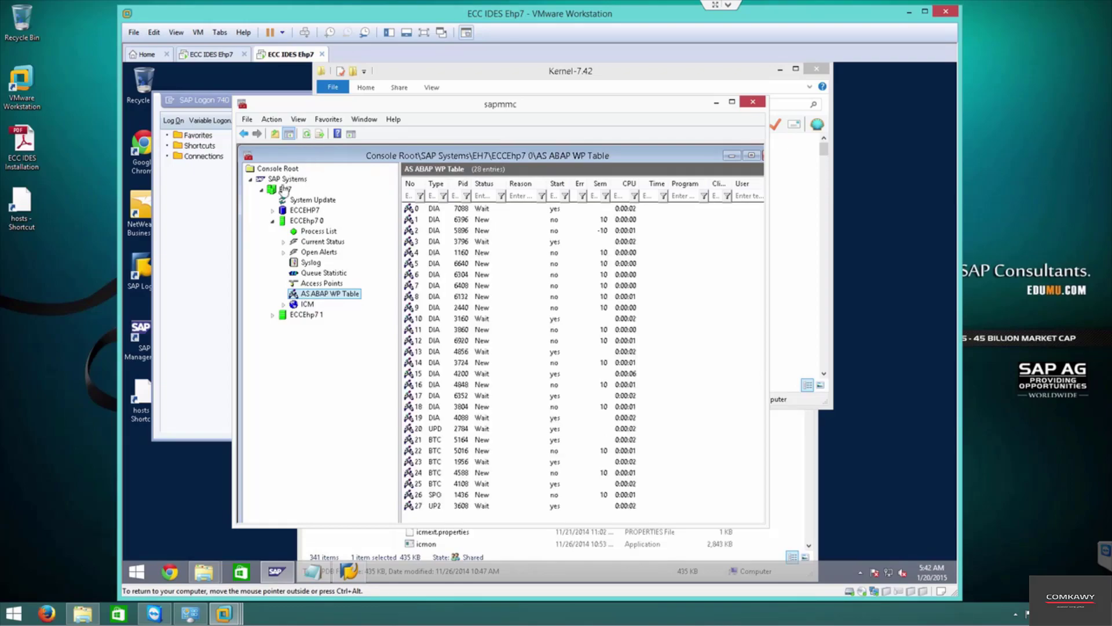
click(348, 572)
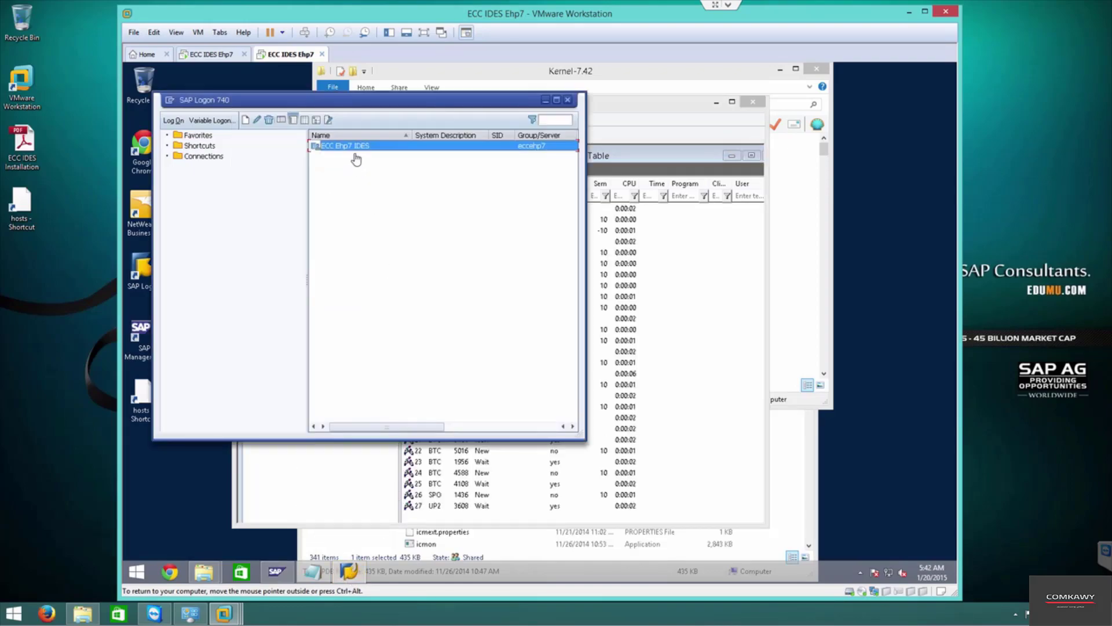
- Log on to ECC Ehp7 IDES in client 000 as user DDIC with its password
key(Return)
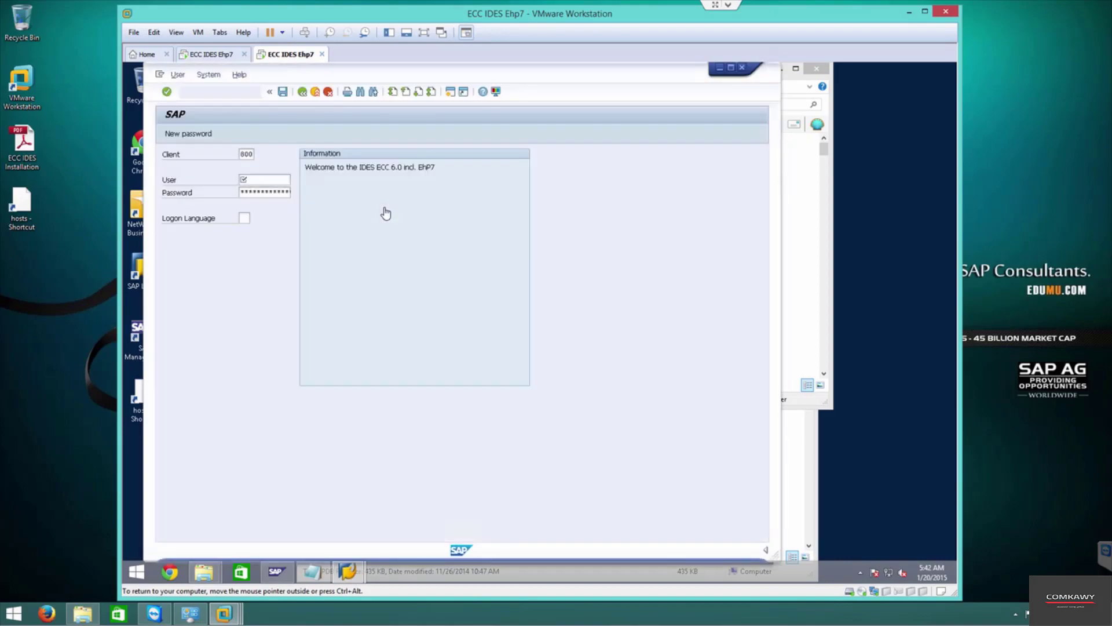
click(246, 154)
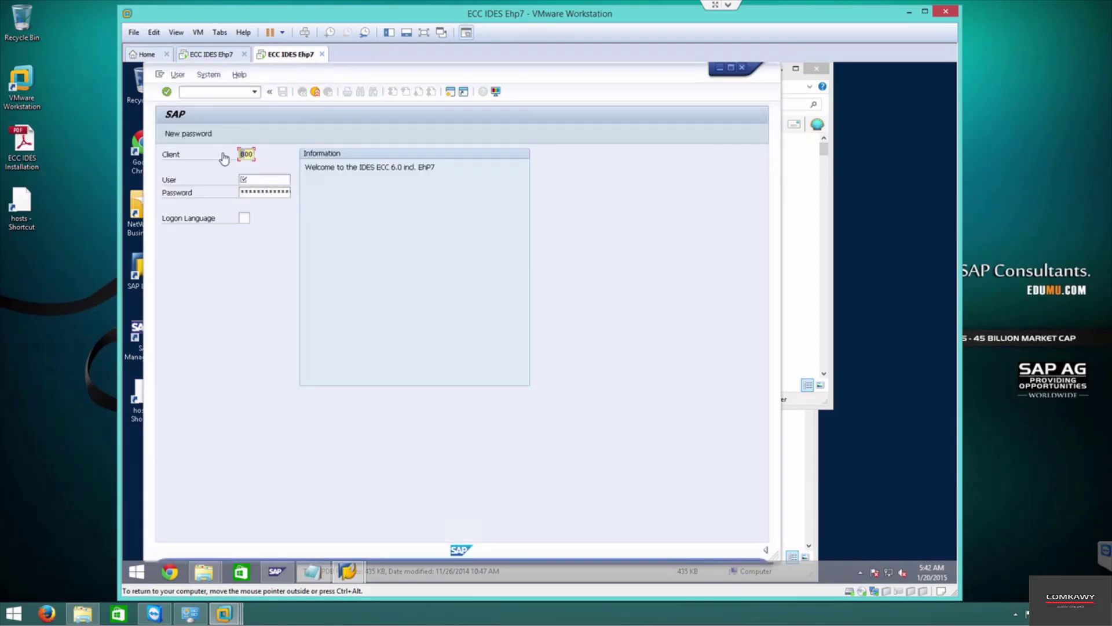
text(000)
key(Tab)
text(ddic)
key(Tab)
key(Return)
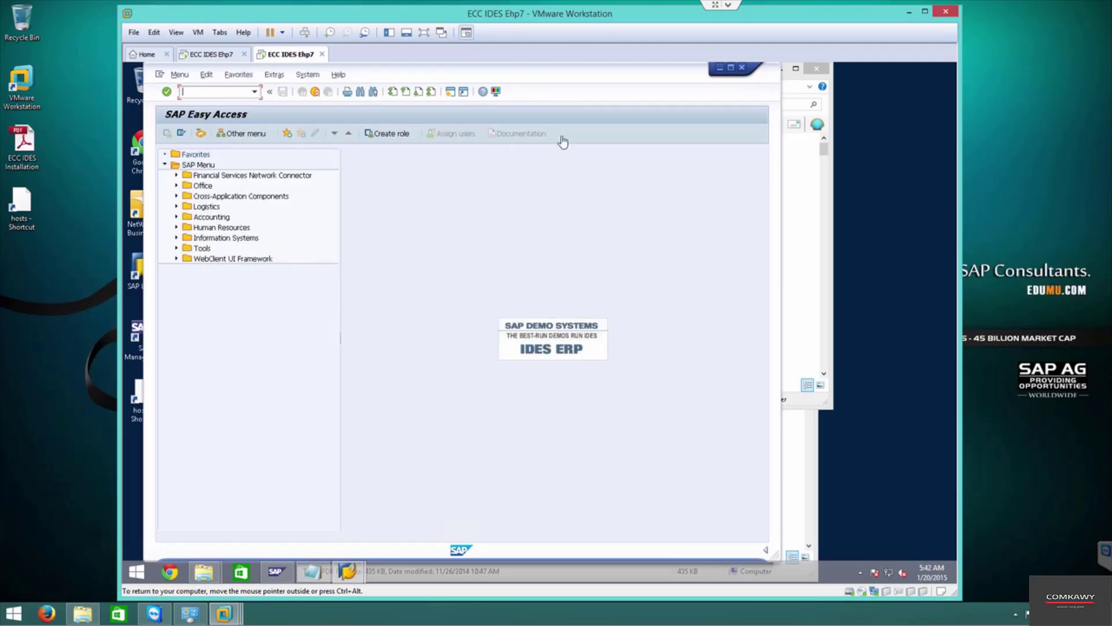
- Open the System: Status window from the System menu in SAP Easy Access
click(718, 68)
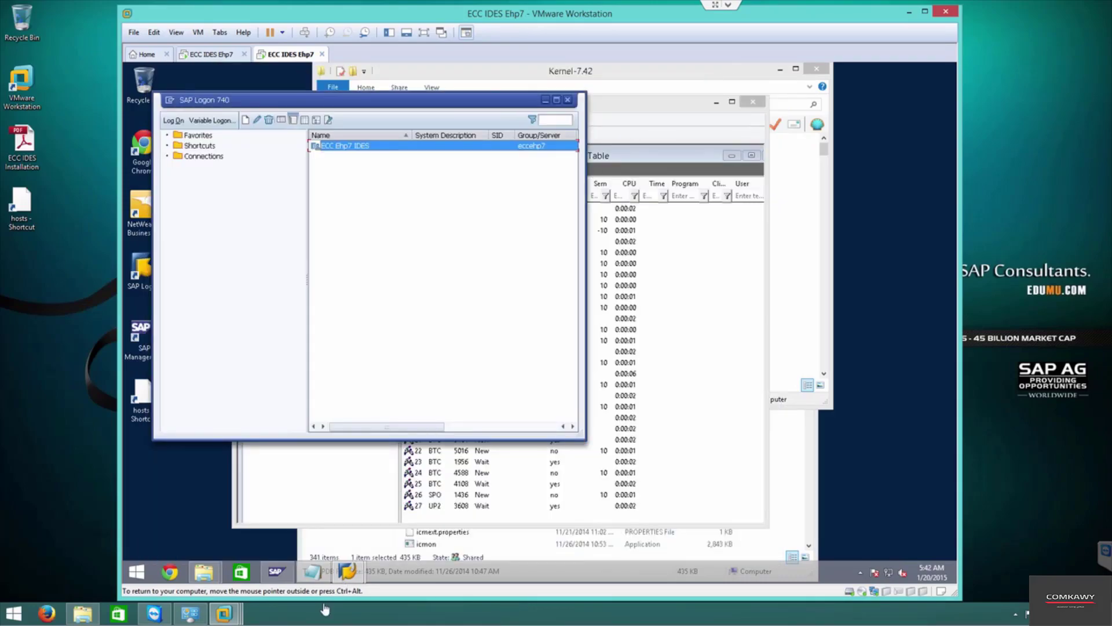
mouse_move(348, 570)
click(385, 521)
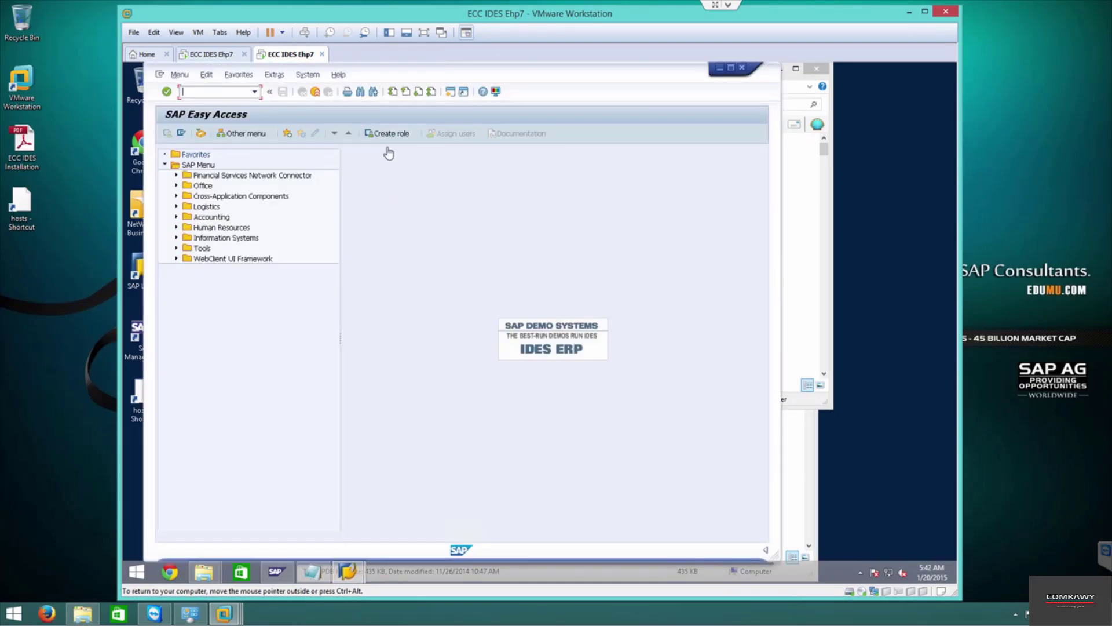
click(307, 74)
click(311, 229)
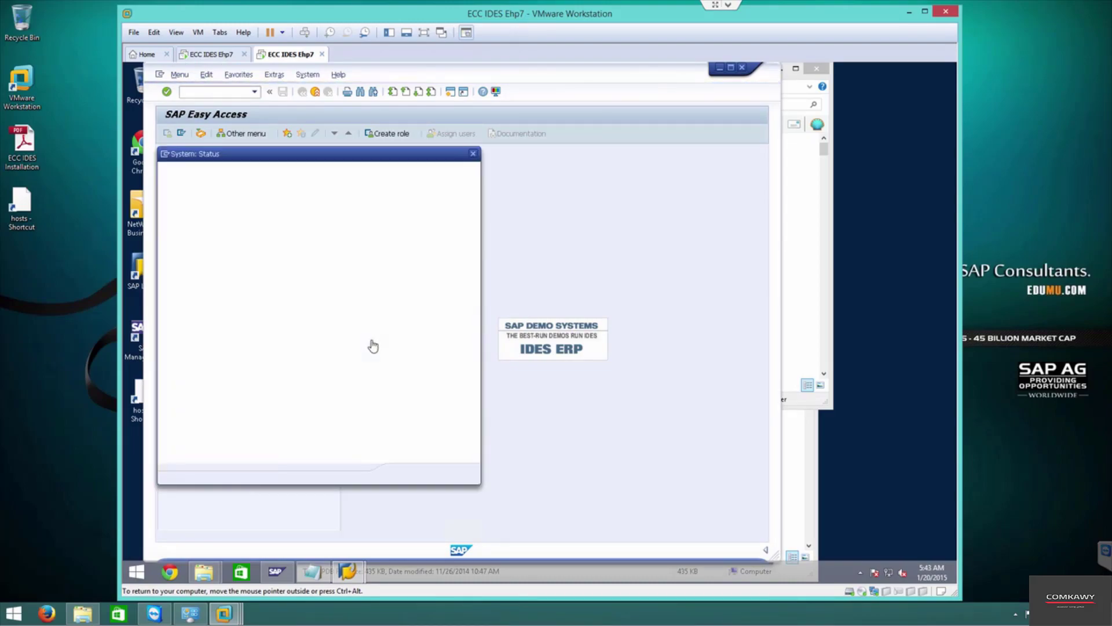
- Confirm the kernel info shows release 742, patch level 28, then close both status dialogs
click(453, 474)
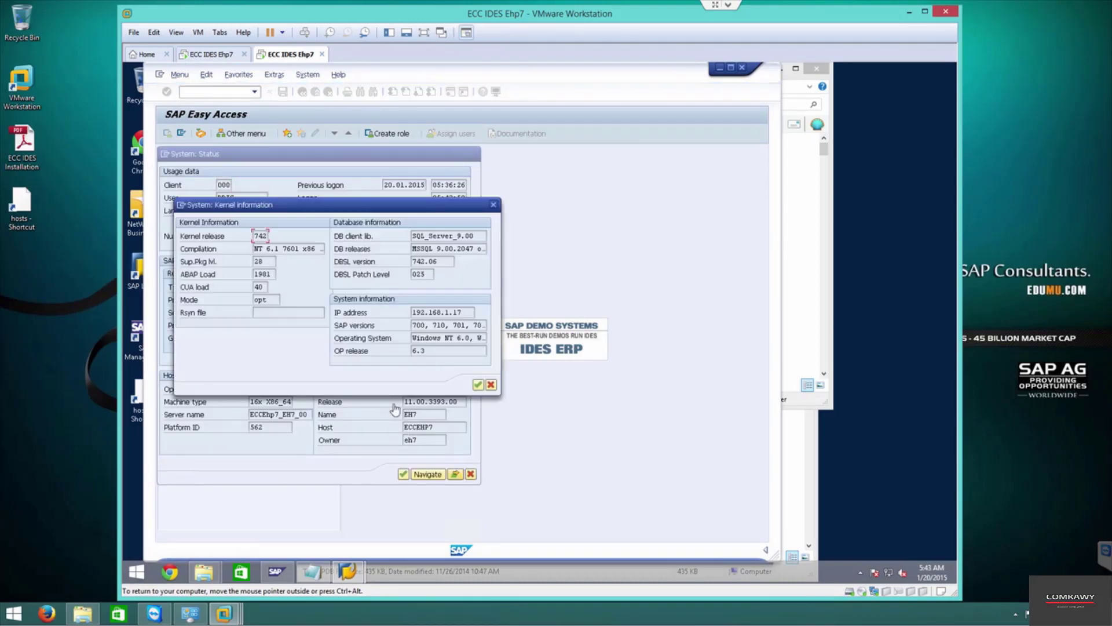
click(264, 262)
click(491, 385)
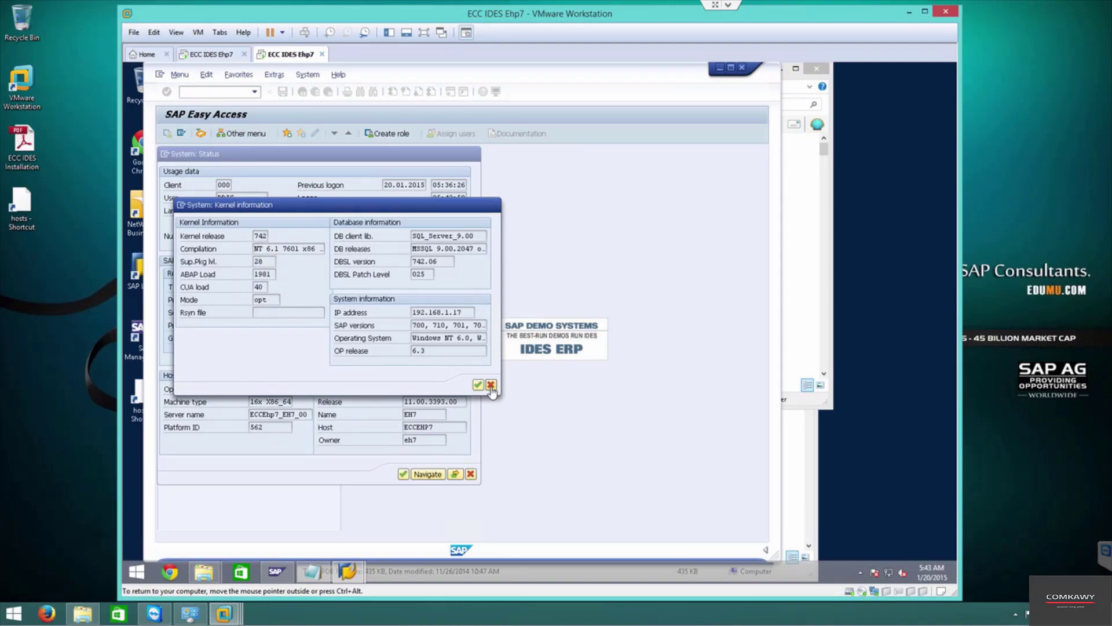
click(470, 474)
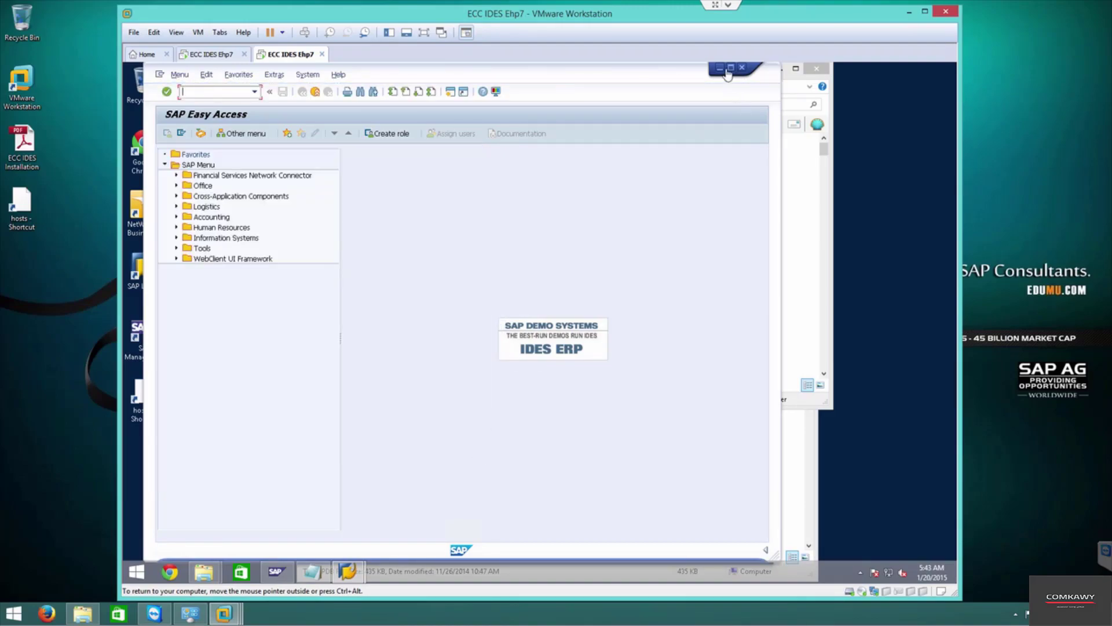
click(720, 67)
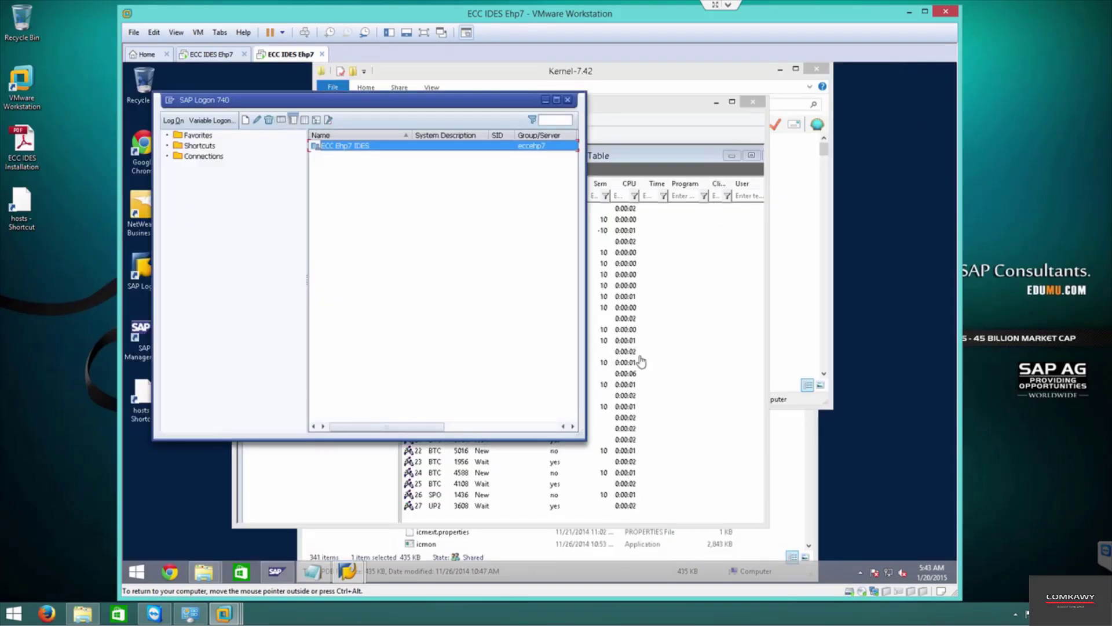
click(614, 354)
- Inspect getsapversion, gfwchart.dll and gssapi32.dll in NTAMD64, then bring Notepad's Install checklist forward
click(681, 92)
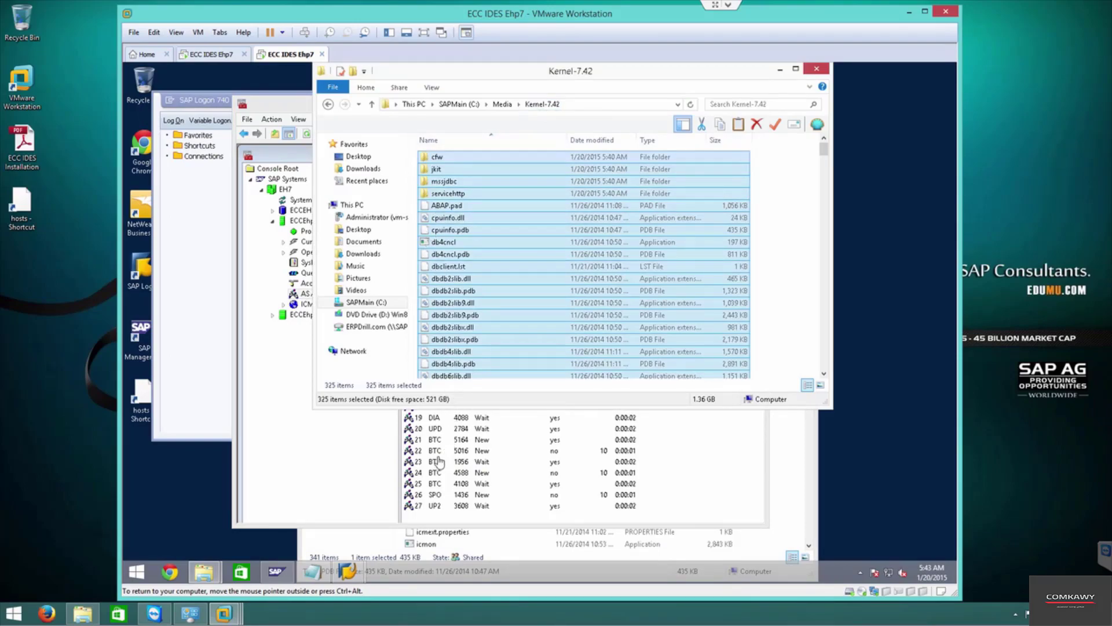
click(203, 572)
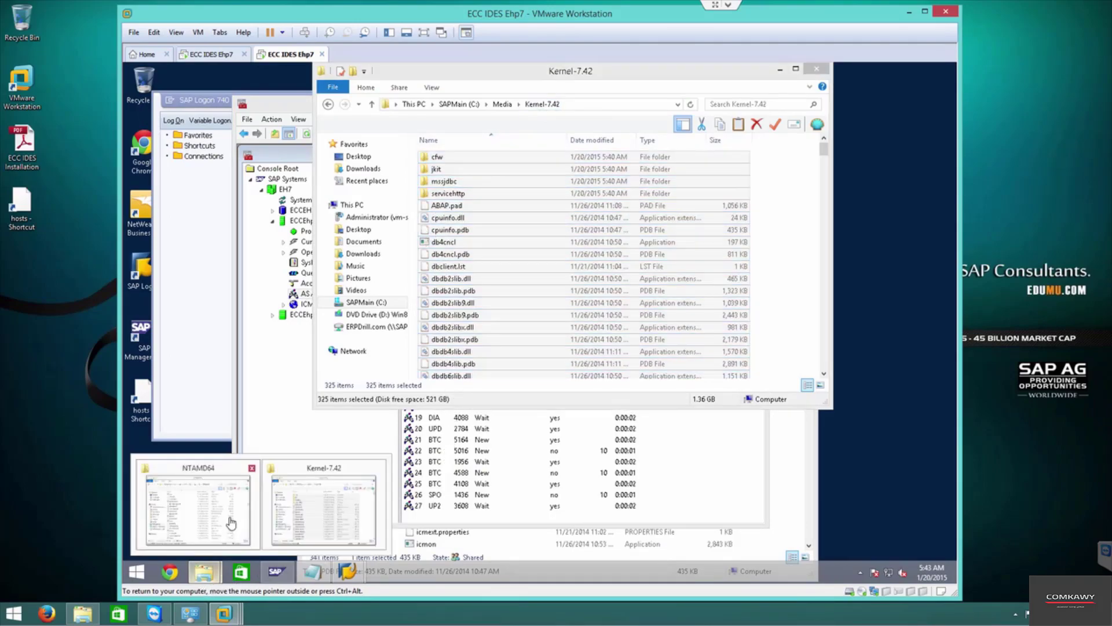
click(232, 527)
click(550, 361)
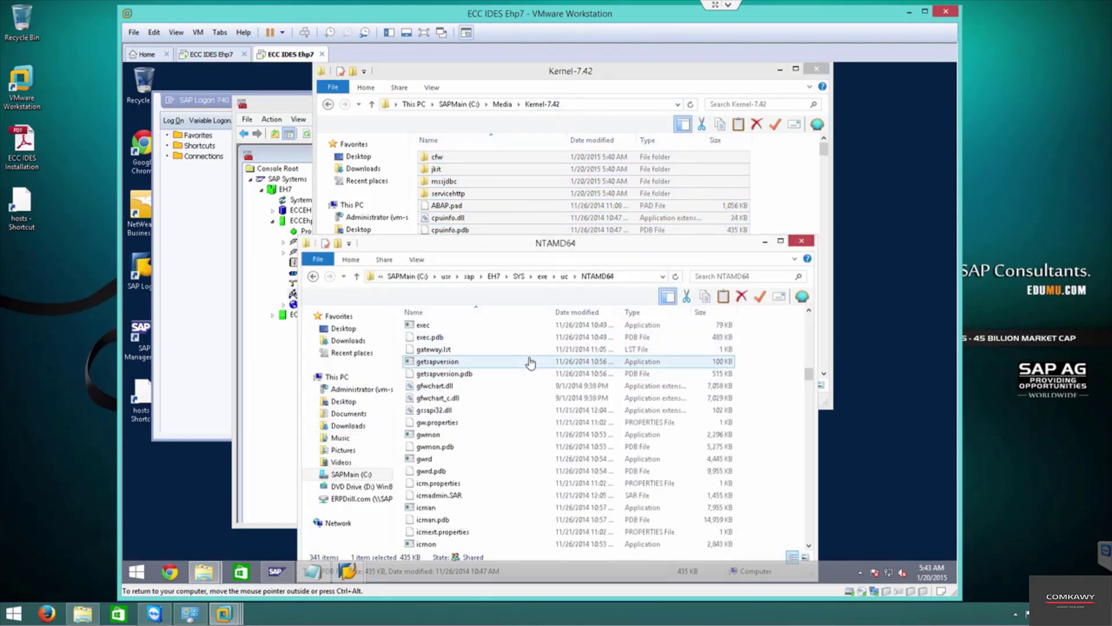
click(531, 385)
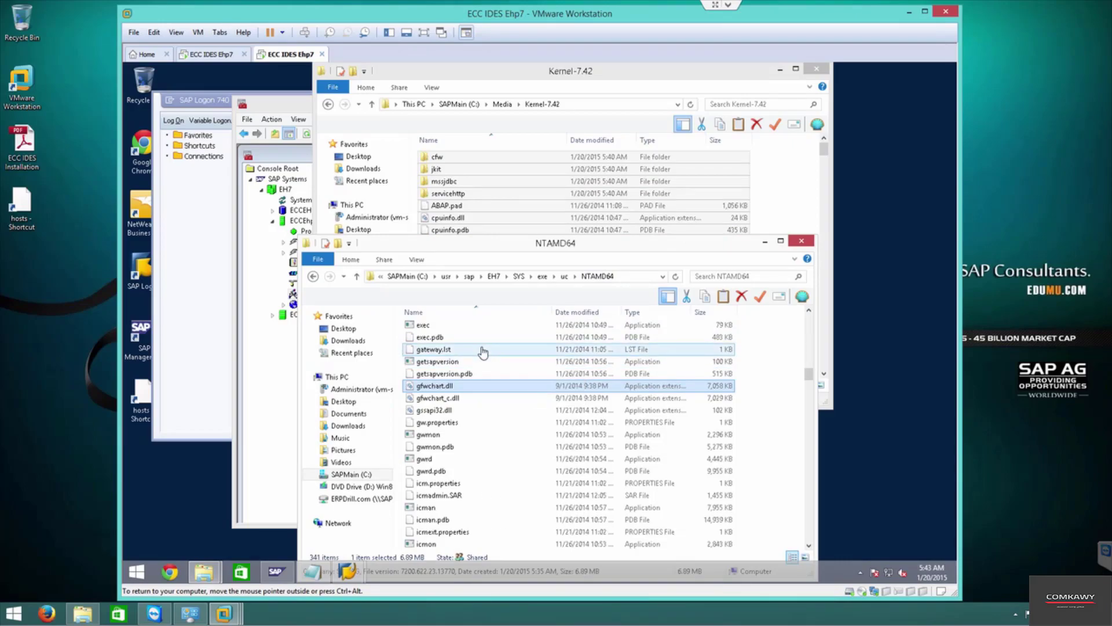
click(564, 411)
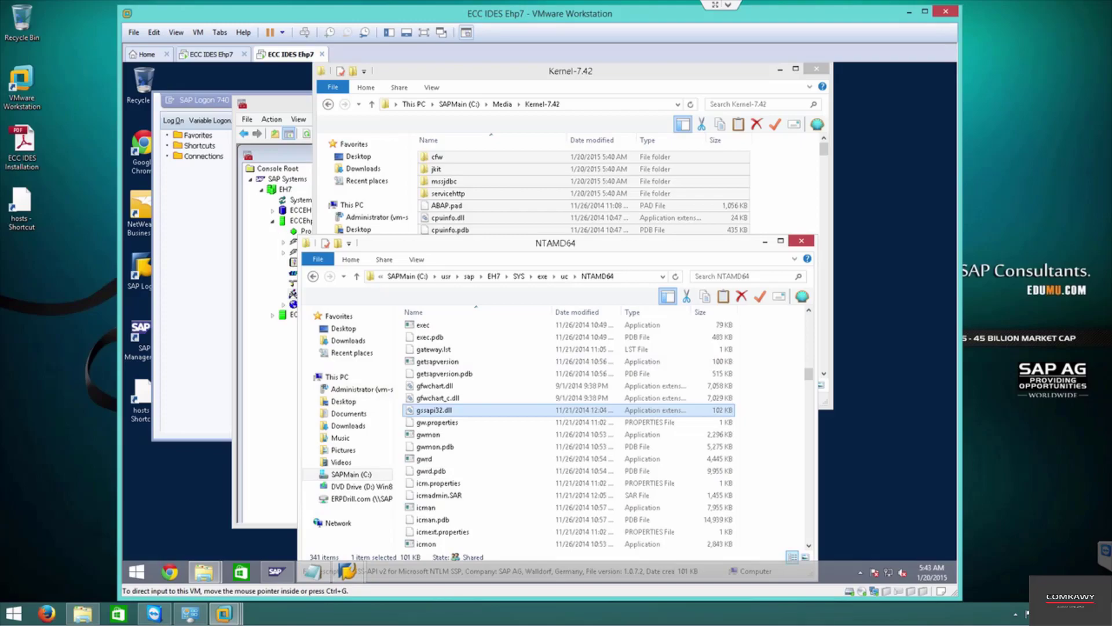
click(314, 572)
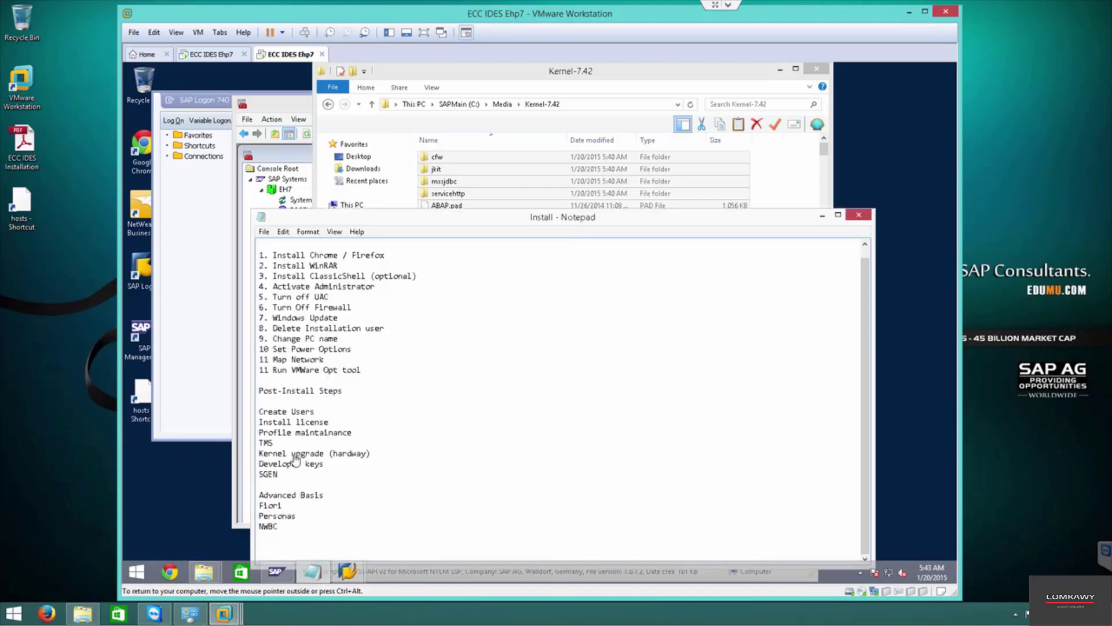